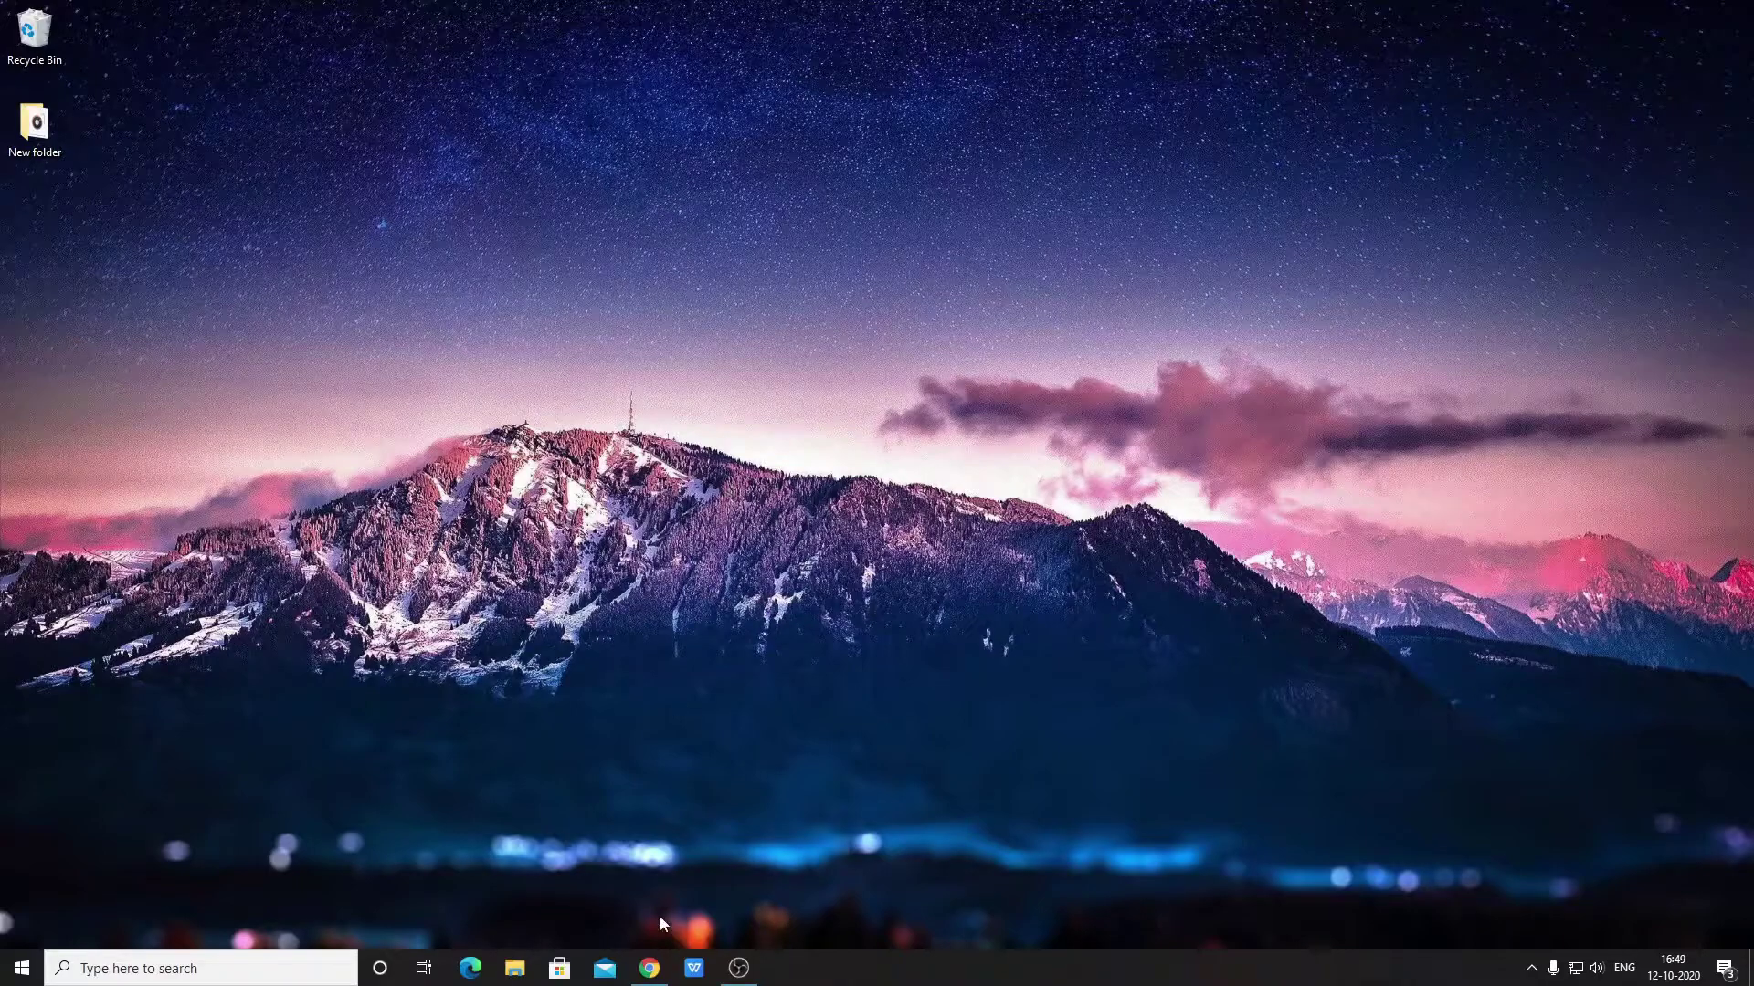
Open Chrome, search Google for "firefox browser" and open Mozilla's Firefox download page from the results.
{"action": "left_click", "coordinate": [649, 968]}
{"action": "left_click", "coordinate": [649, 968]}
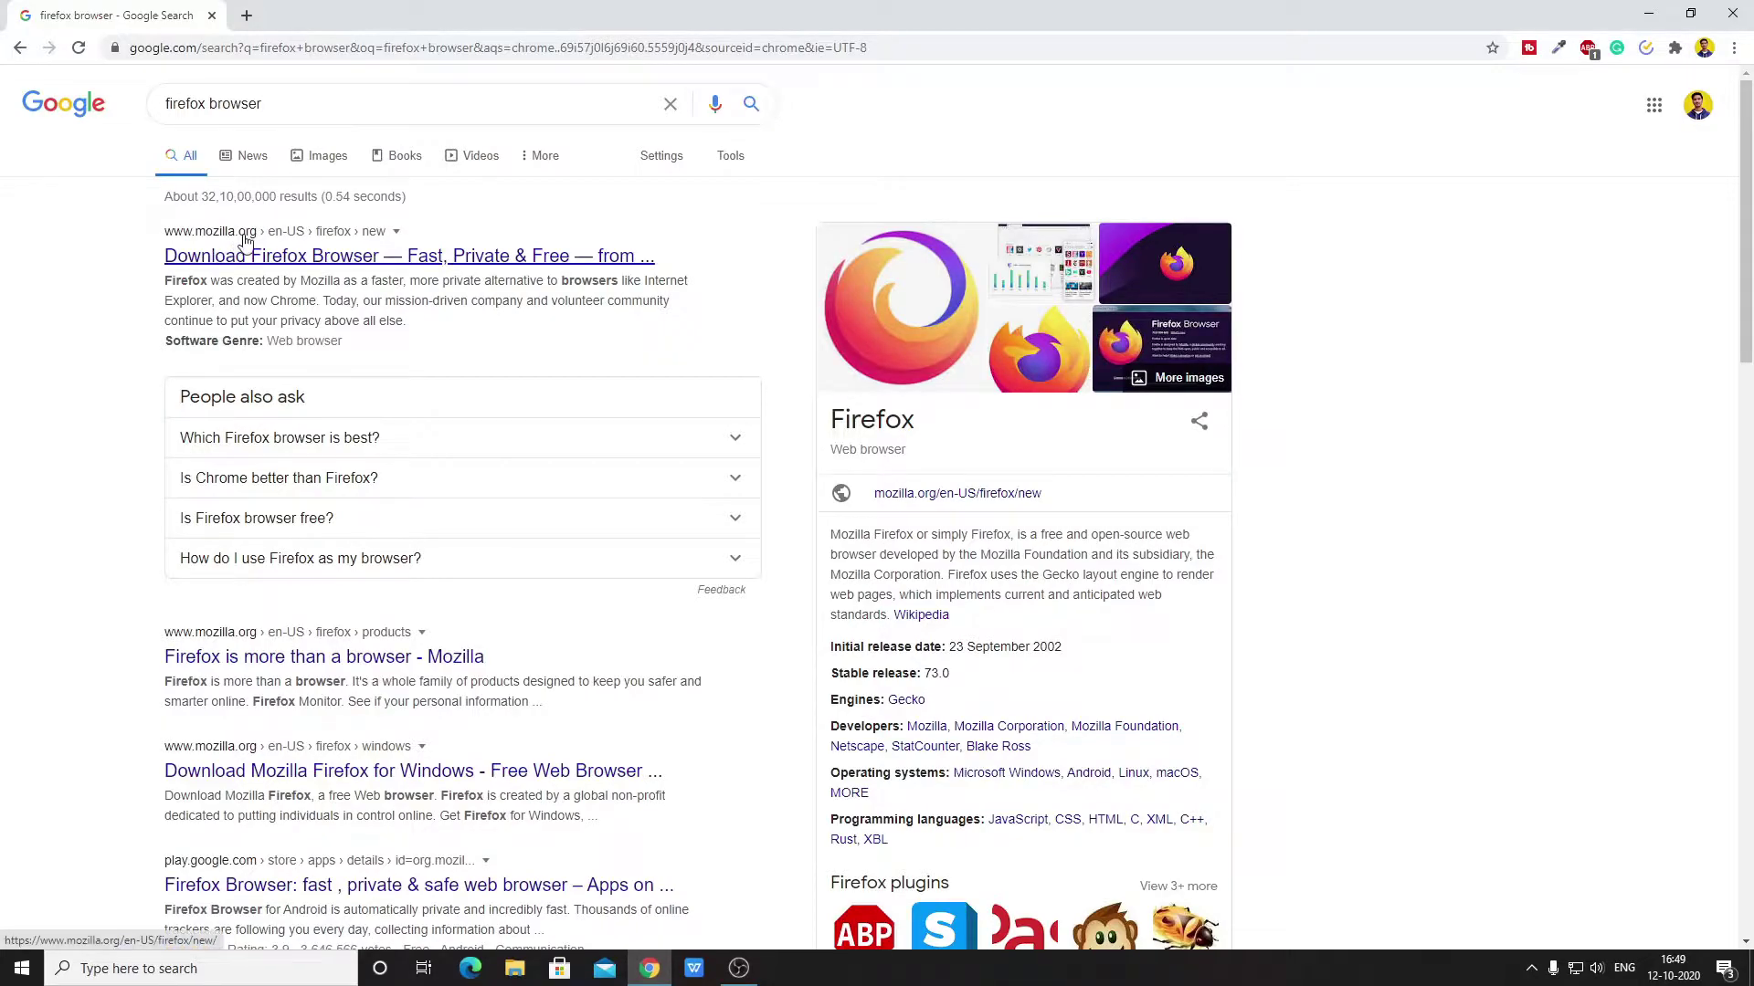
{"action": "left_click", "coordinate": [280, 259]}
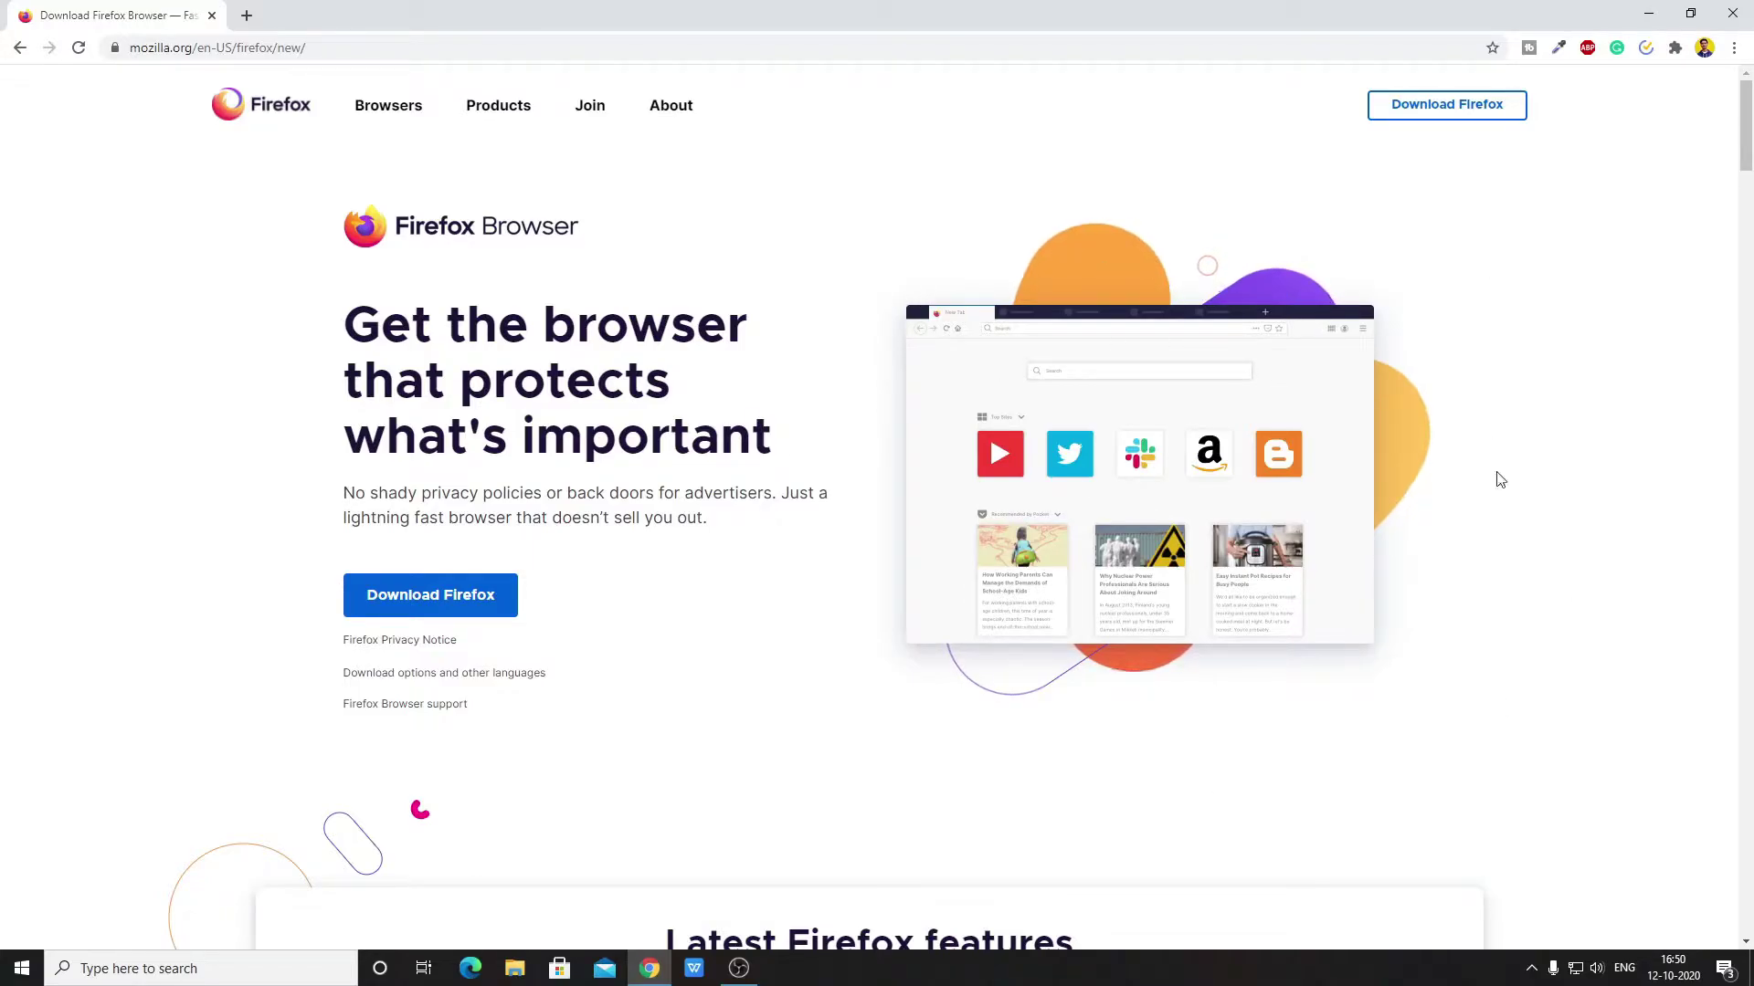
Review the Firefox features down the page and download the Firefox installer.
{"action": "scroll", "coordinate": [1103, 564], "scroll_direction": "down", "scroll_amount": 7}
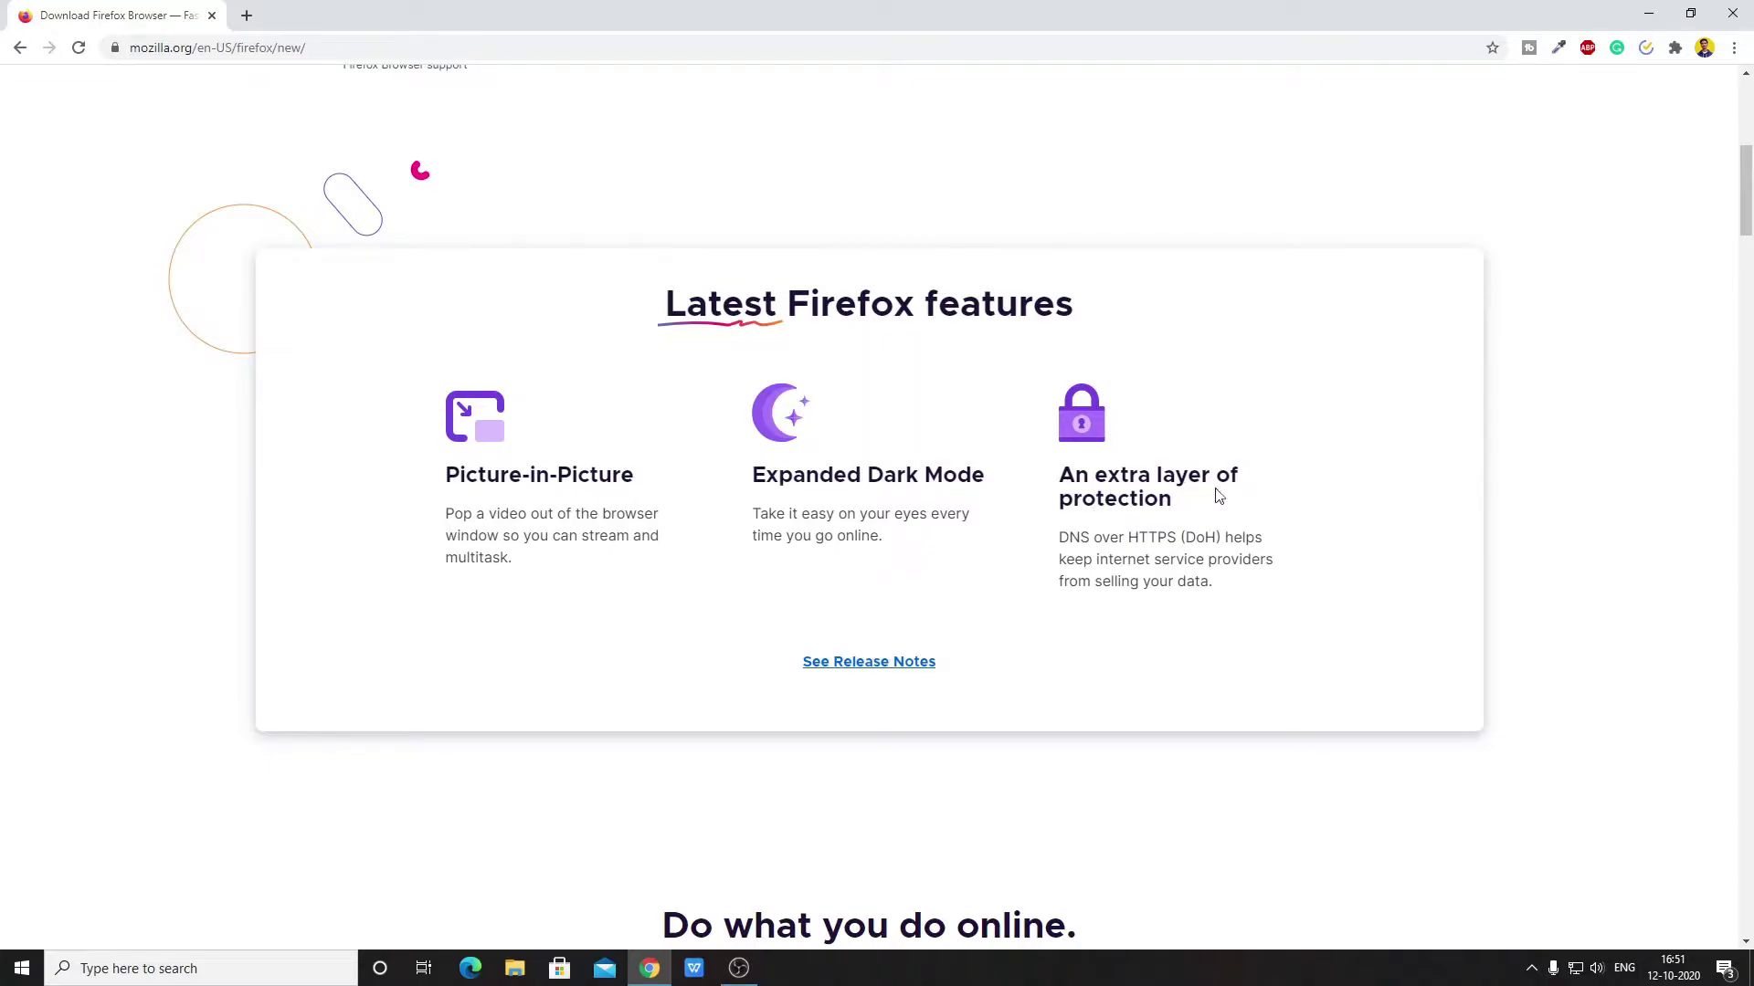
{"action": "scroll", "coordinate": [1165, 494], "scroll_direction": "down", "scroll_amount": 20}
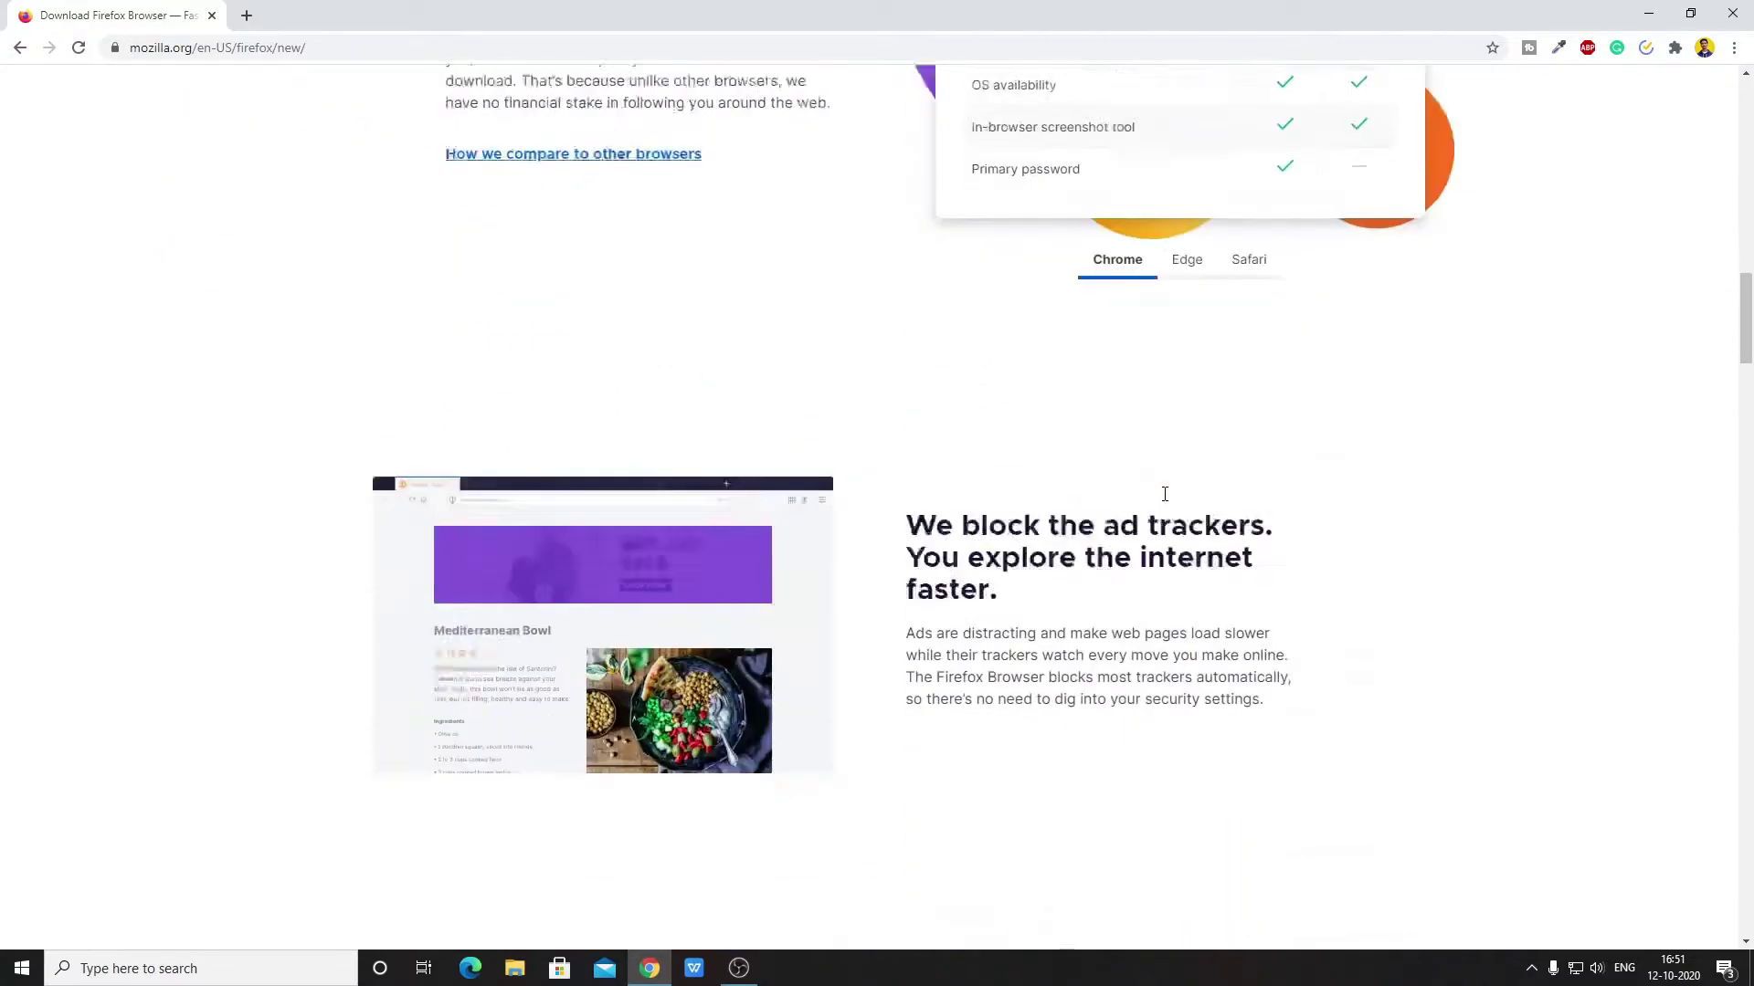
{"action": "scroll", "coordinate": [1165, 494], "scroll_direction": "down", "scroll_amount": 20}
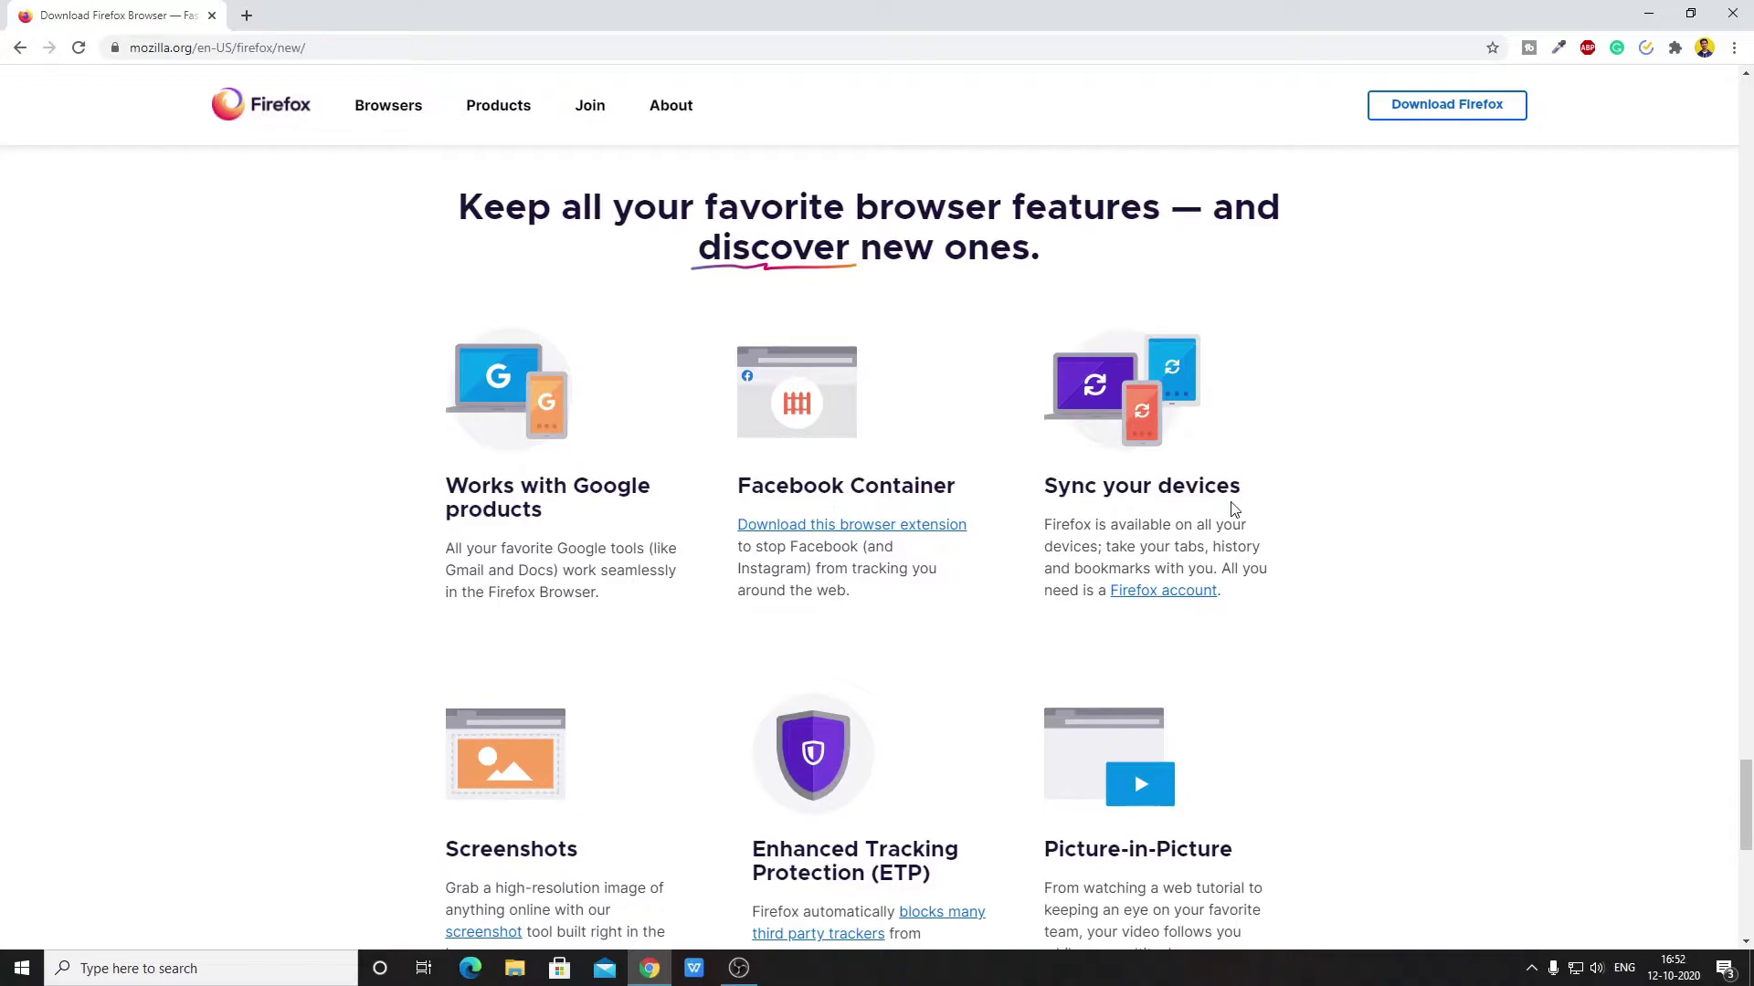
{"action": "scroll", "coordinate": [1233, 509], "scroll_direction": "down", "scroll_amount": 1}
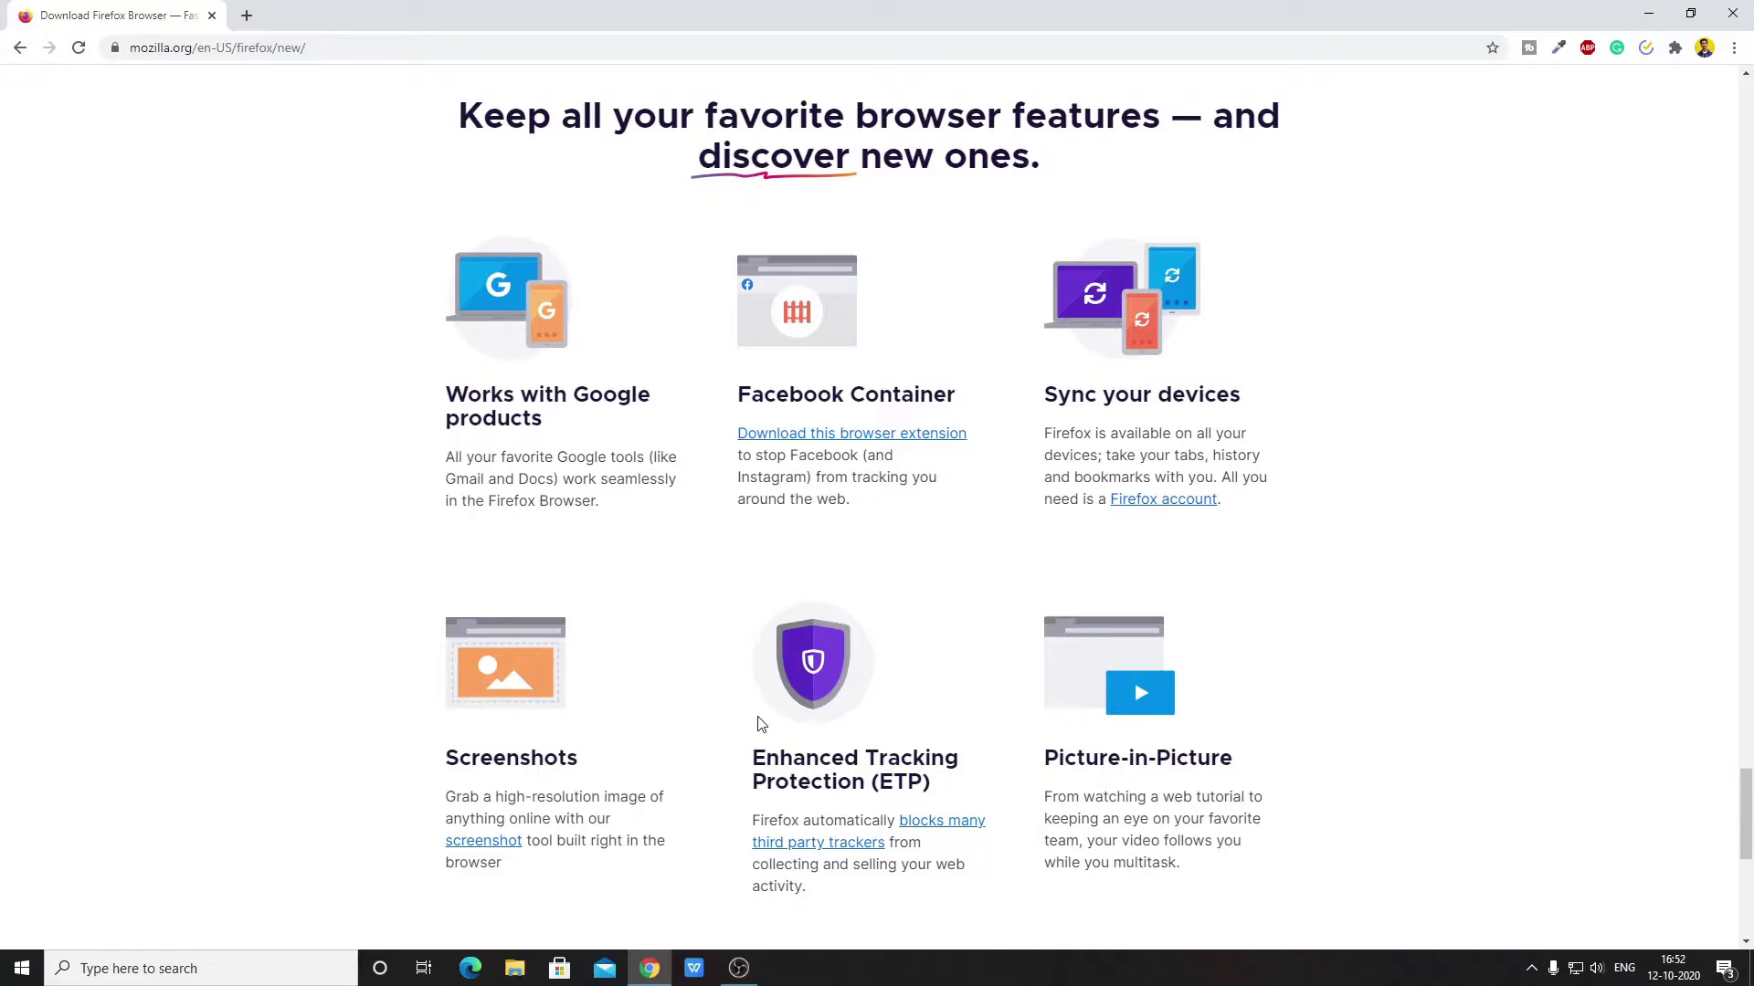
{"action": "scroll", "coordinate": [761, 724], "scroll_direction": "down", "scroll_amount": 5}
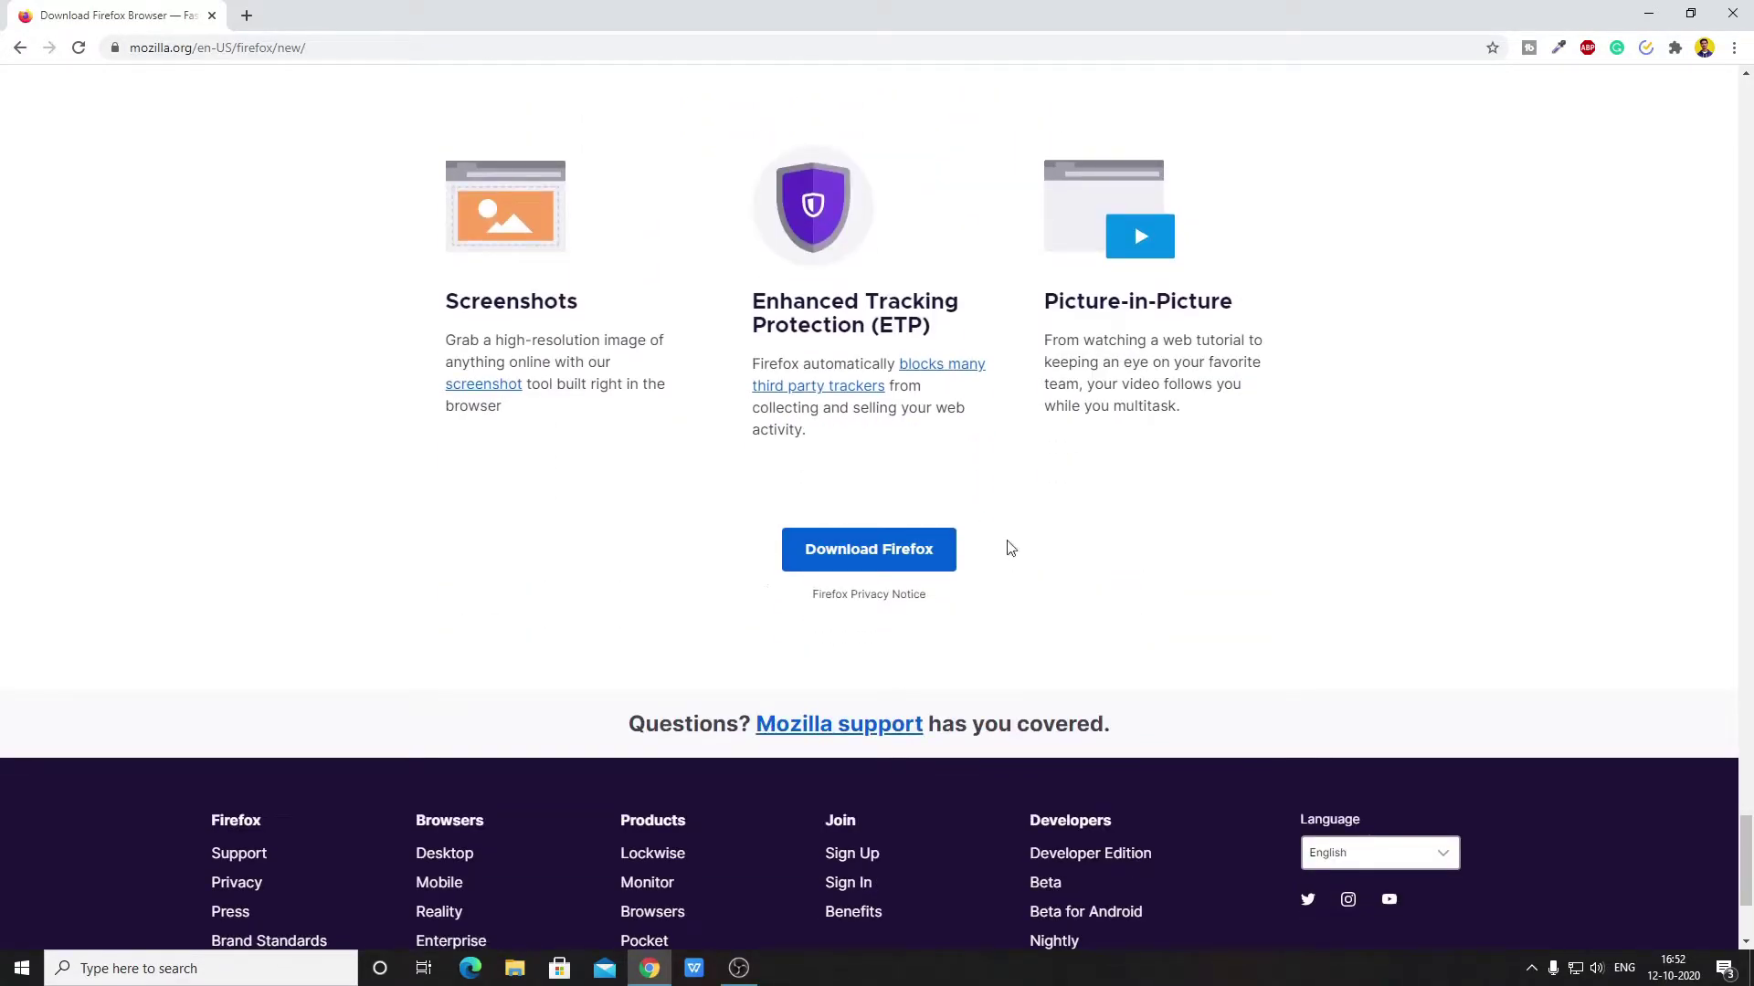
{"action": "left_click", "coordinate": [932, 555]}
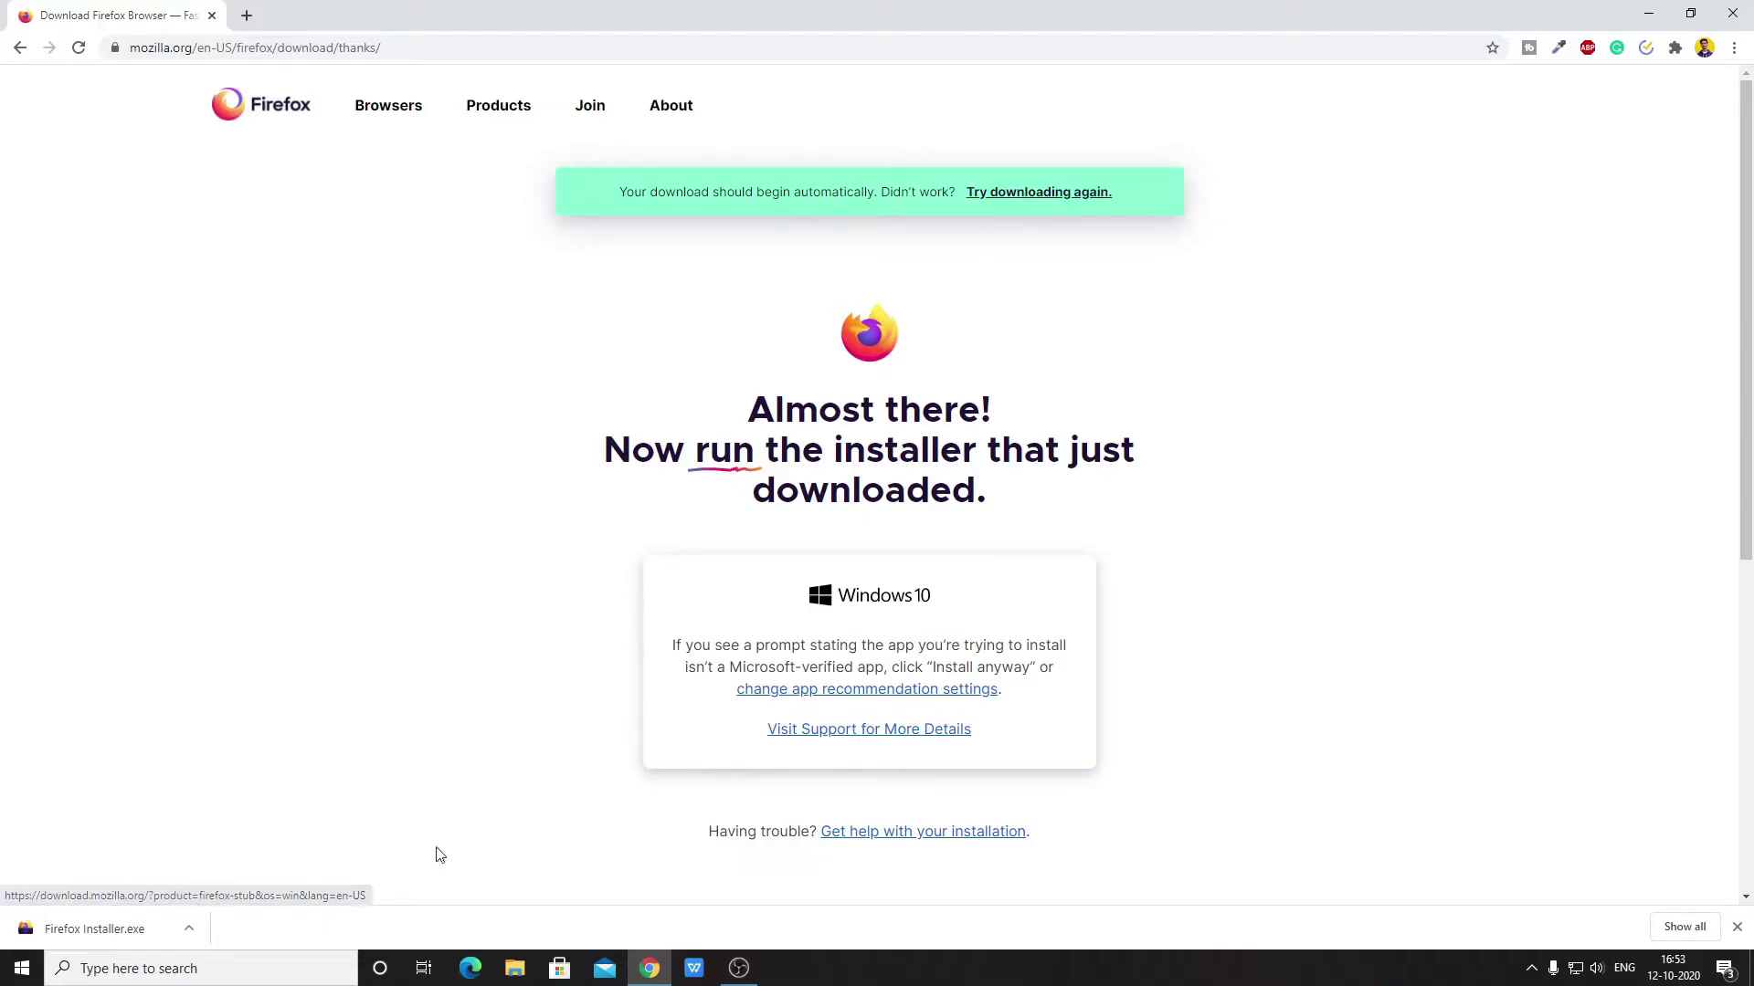
Run the downloaded Firefox Installer.exe and minimize the Chrome window.
{"action": "left_click", "coordinate": [189, 929]}
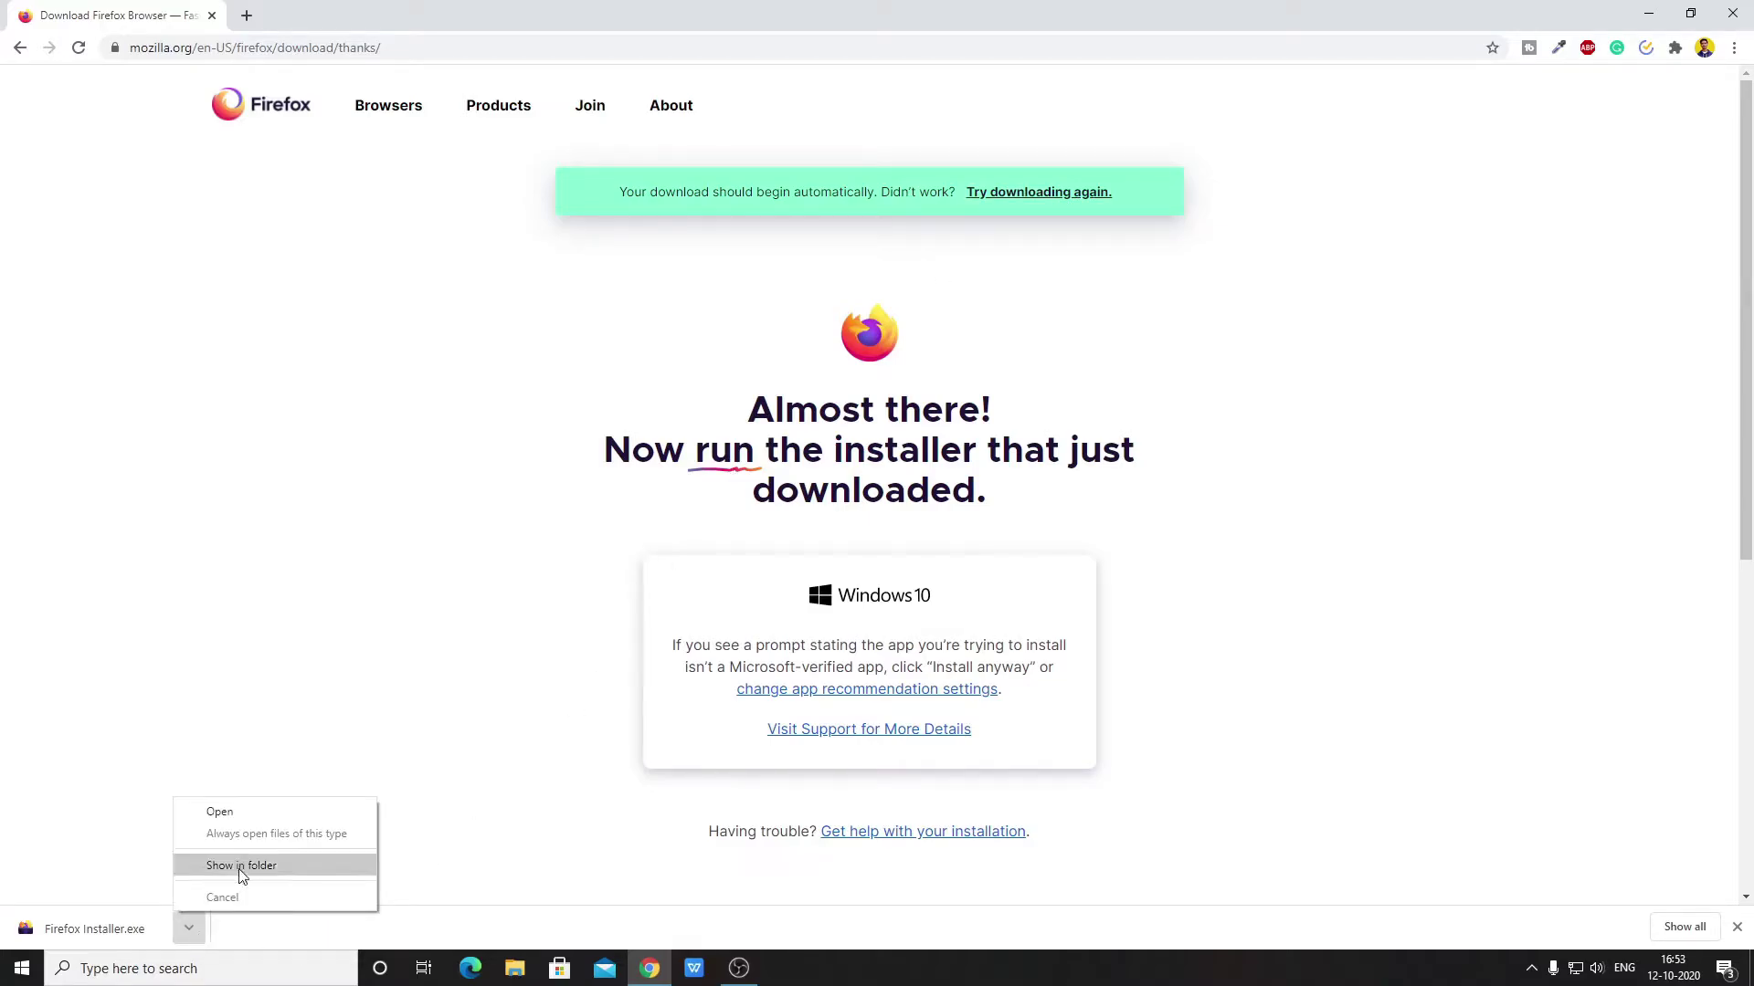
{"action": "left_click", "coordinate": [250, 813]}
{"action": "left_click", "coordinate": [1651, 13]}
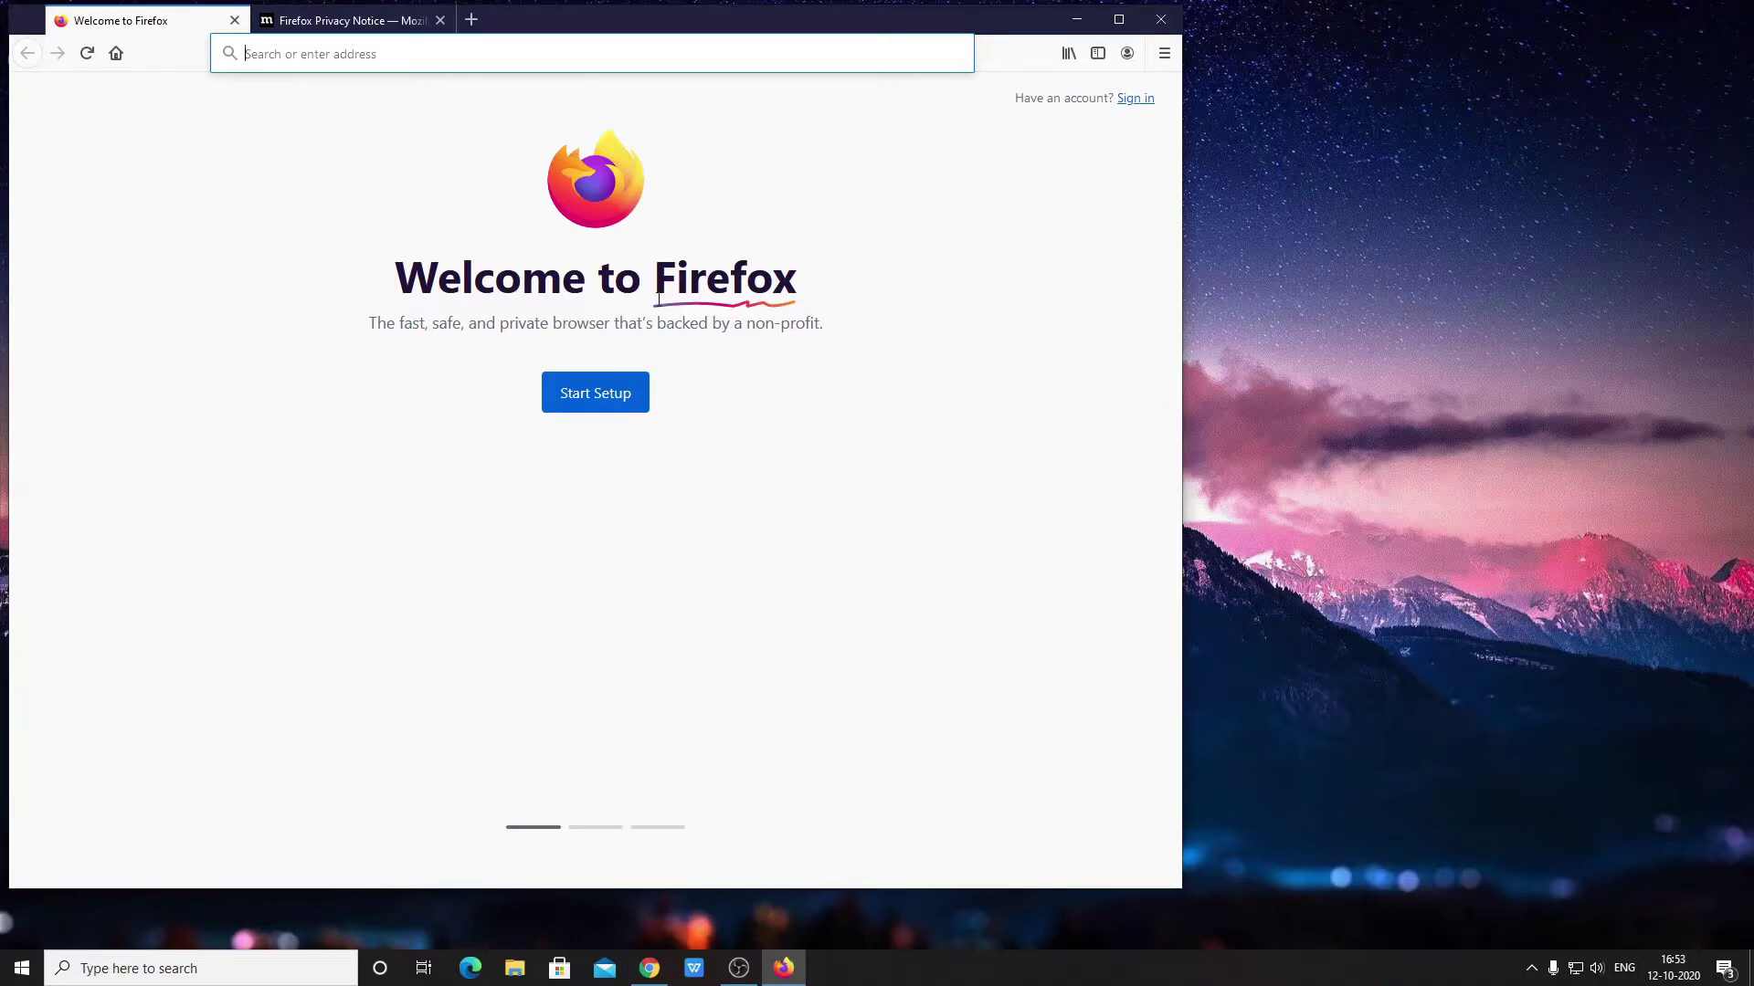
Maximize the new Firefox window, then skim the Firefox Privacy Notice and close its tab.
{"action": "left_click", "coordinate": [1125, 22]}
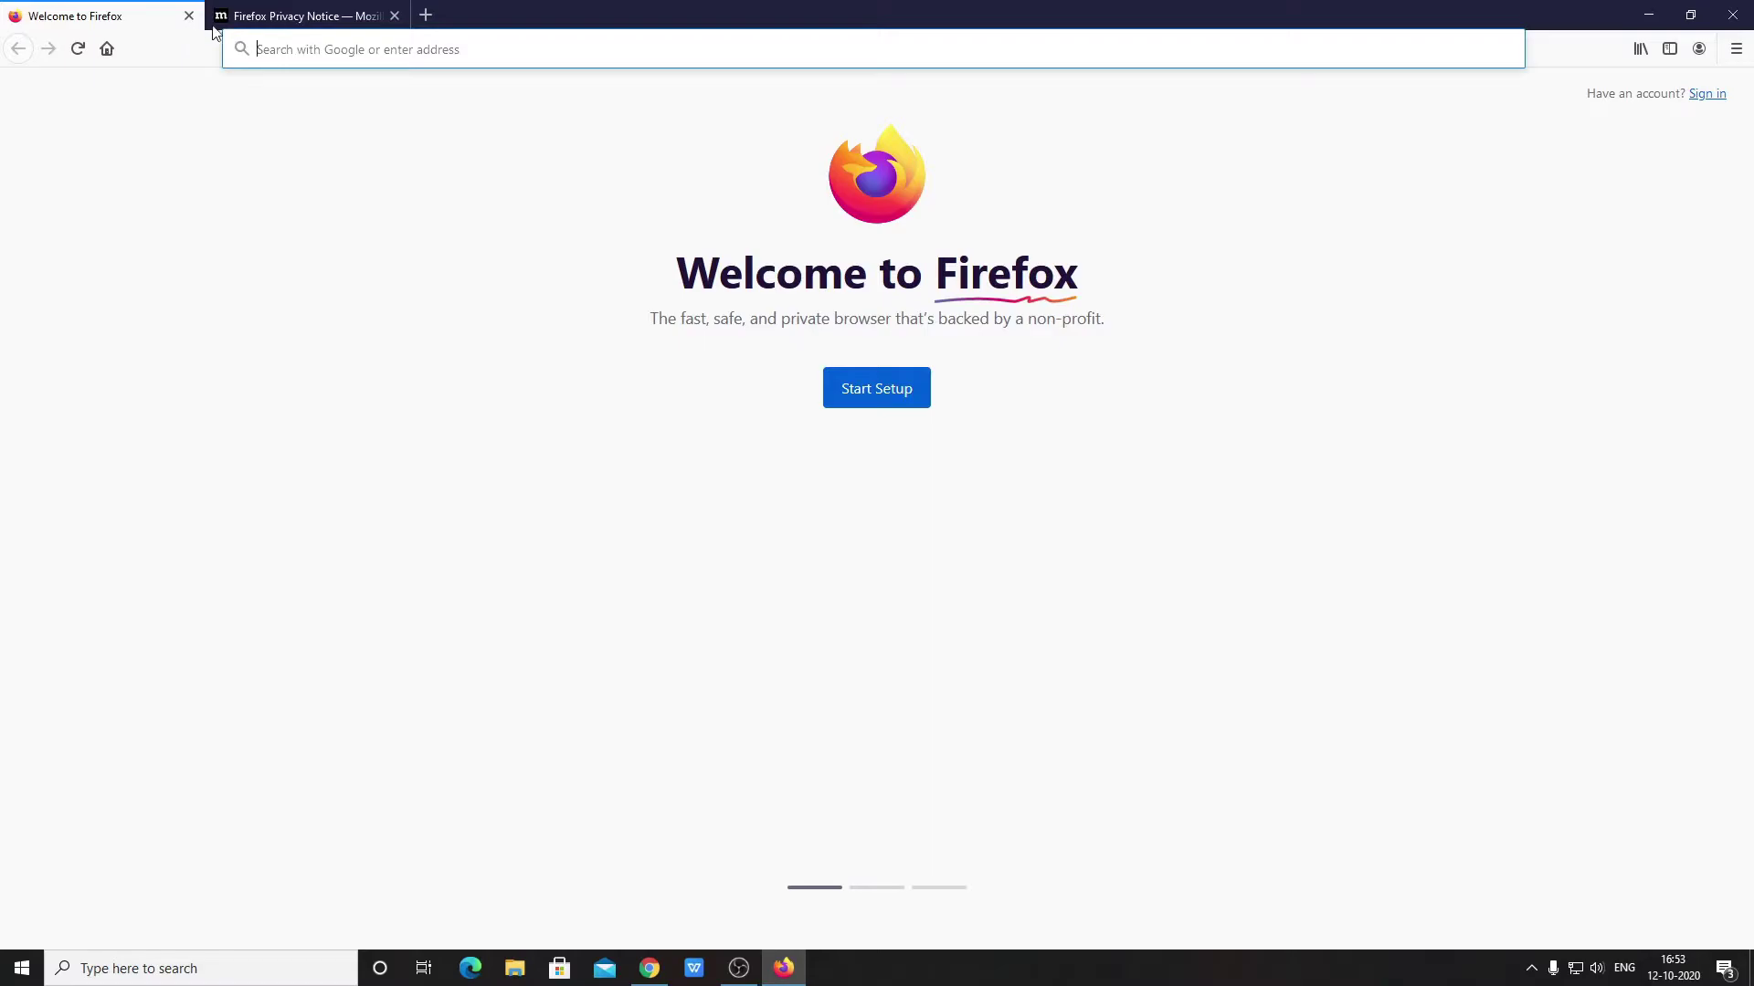
{"action": "left_click", "coordinate": [267, 24]}
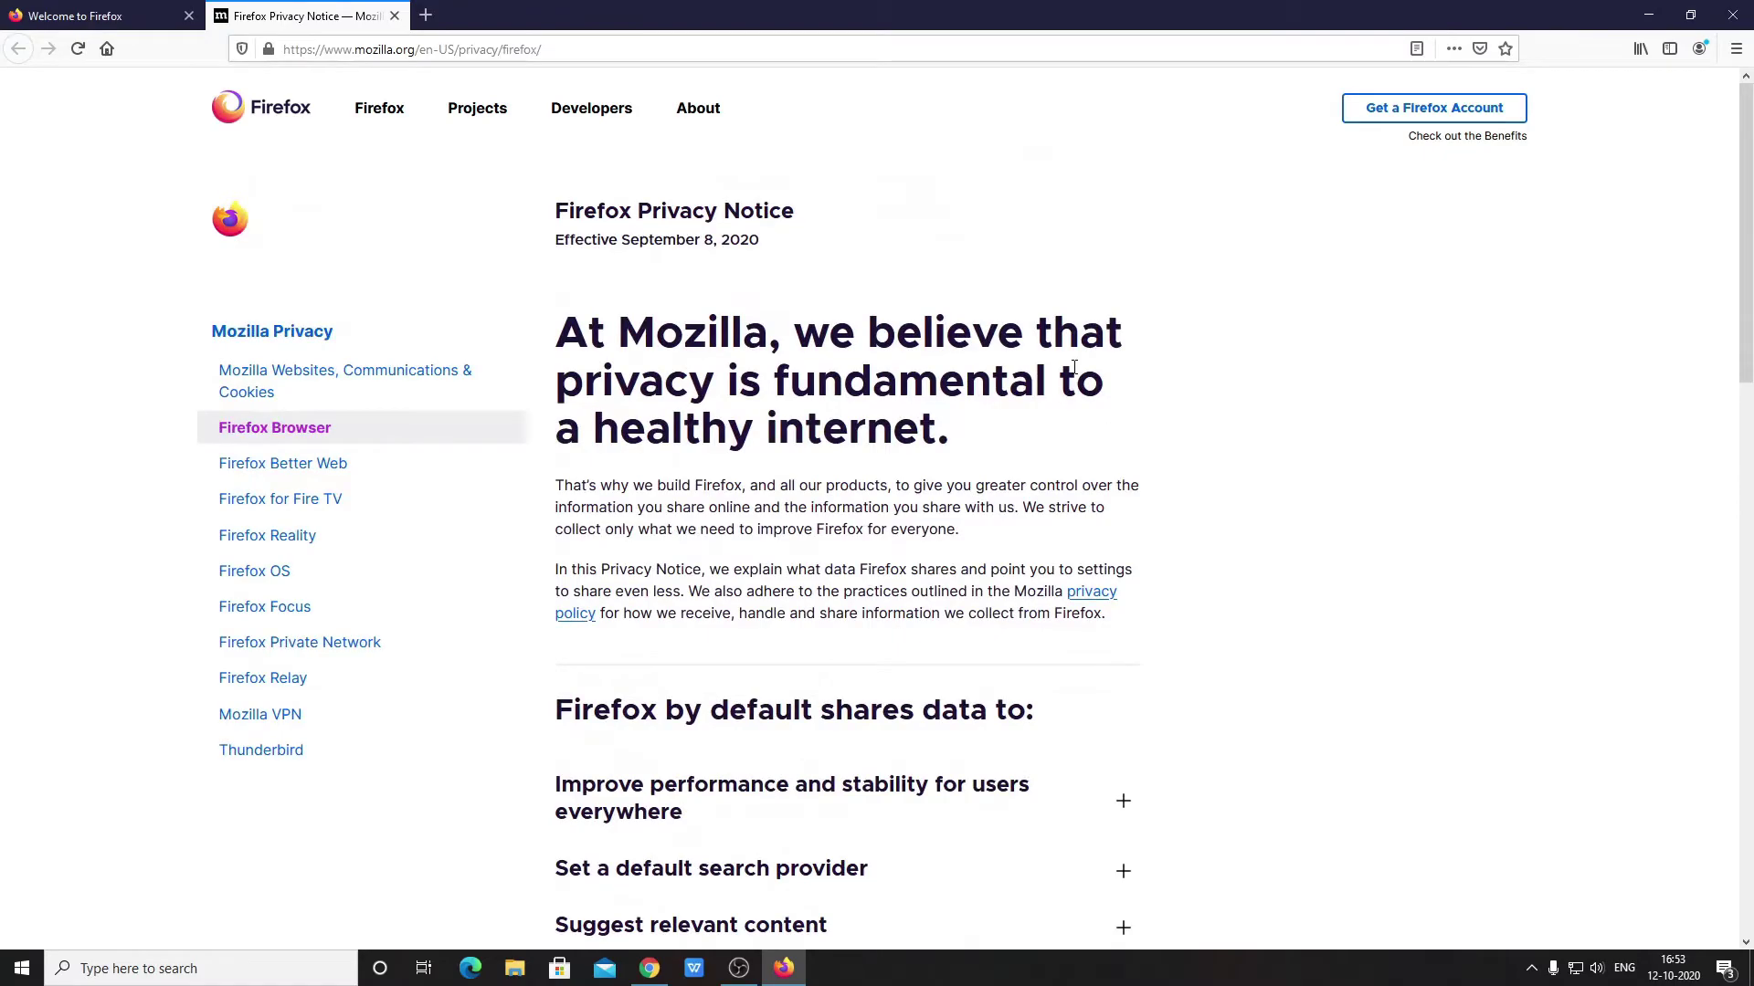
{"action": "scroll", "coordinate": [1059, 416], "scroll_direction": "down", "scroll_amount": 10}
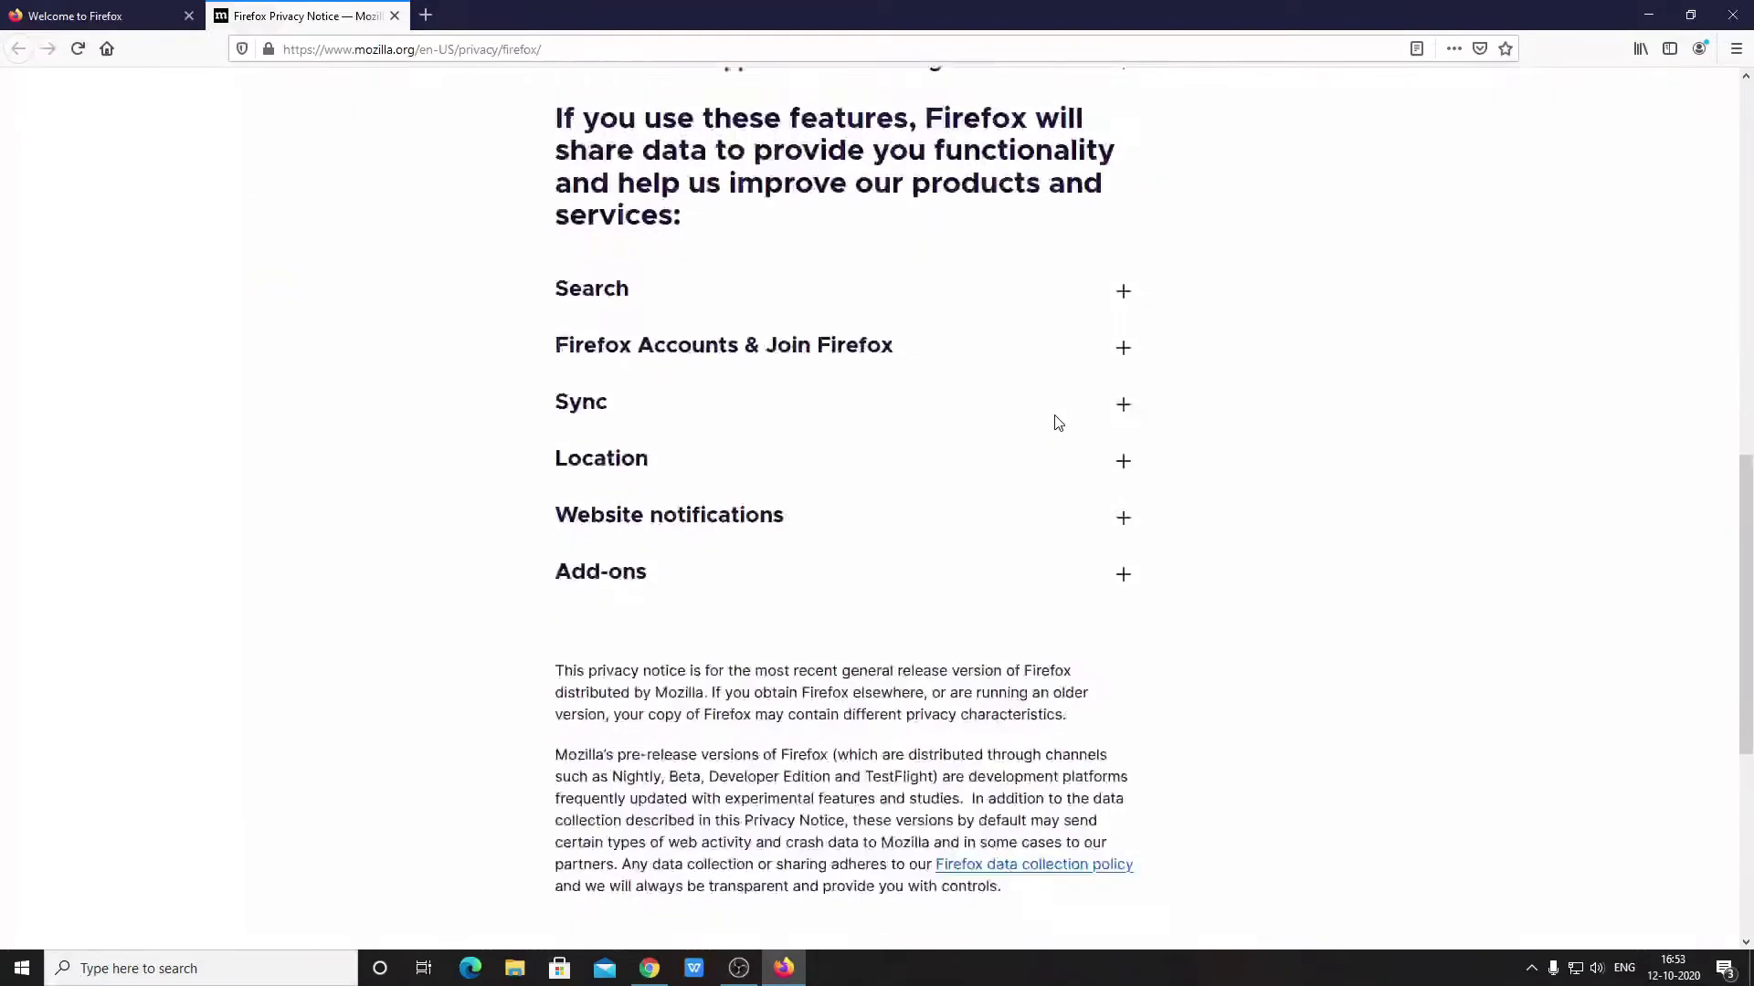
{"action": "scroll", "coordinate": [1055, 420], "scroll_direction": "down", "scroll_amount": 5}
{"action": "left_click", "coordinate": [394, 15]}
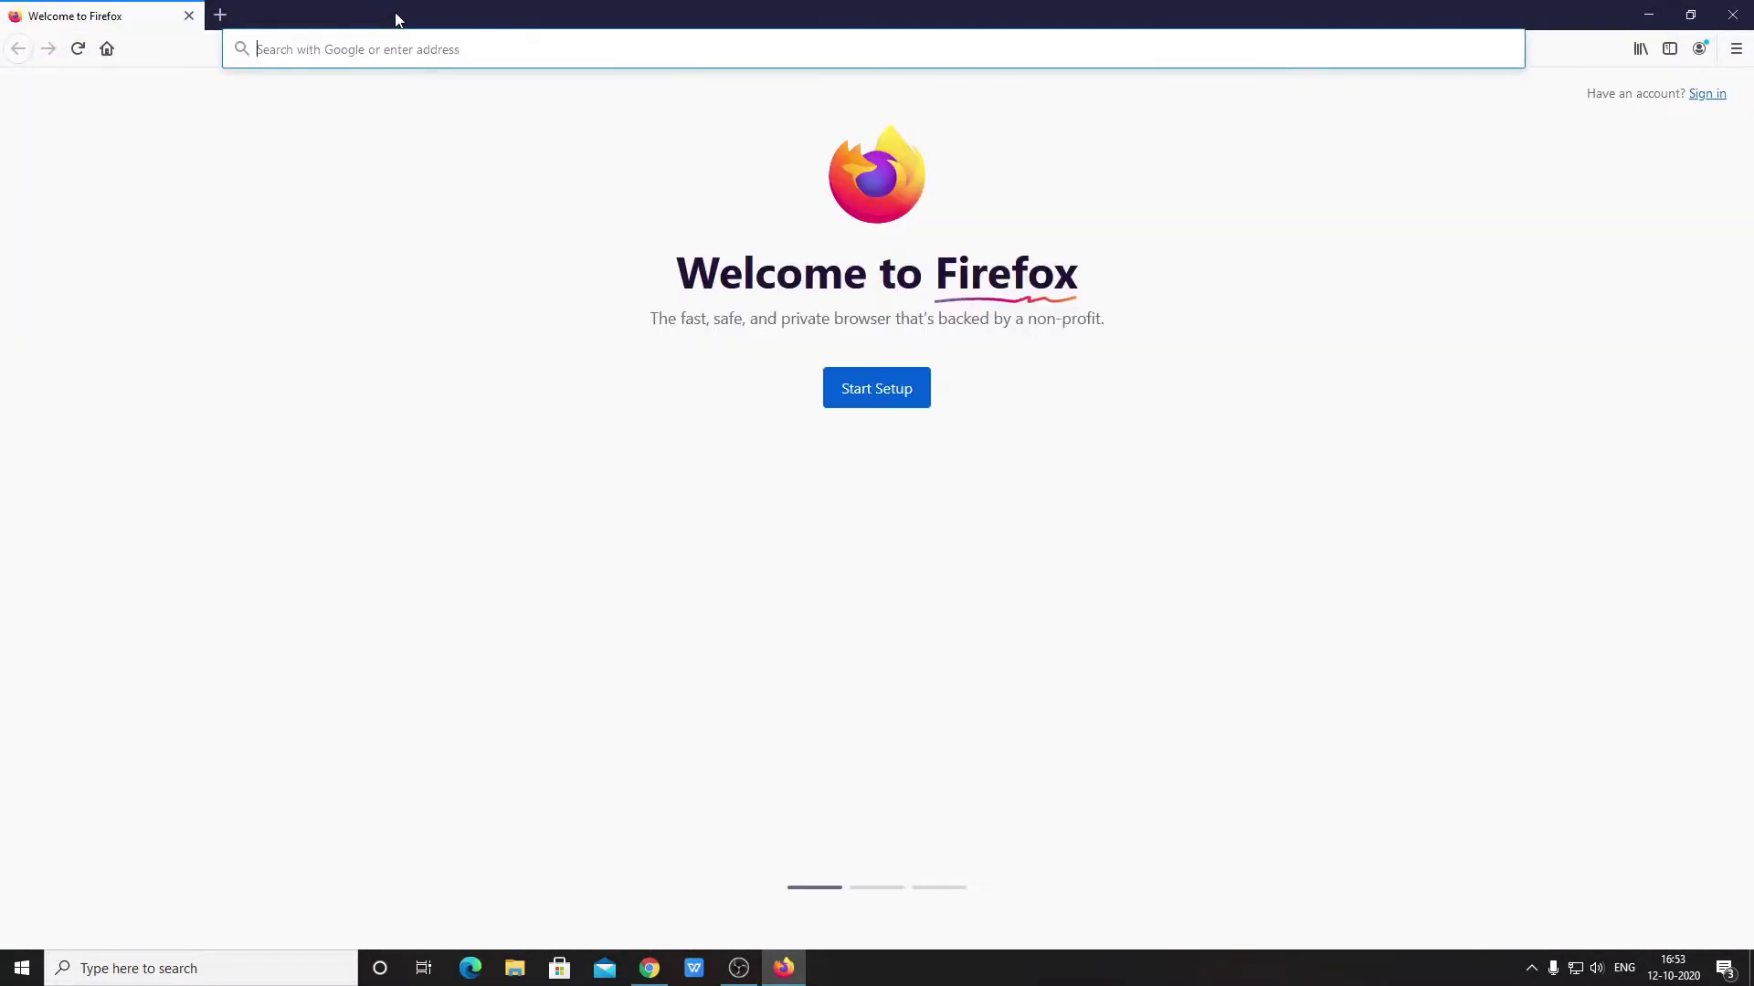
Start the Firefox setup and import cookies, browsing history, saved logins and passwords, and favorites from Microsoft Edge.
{"action": "left_click", "coordinate": [878, 405]}
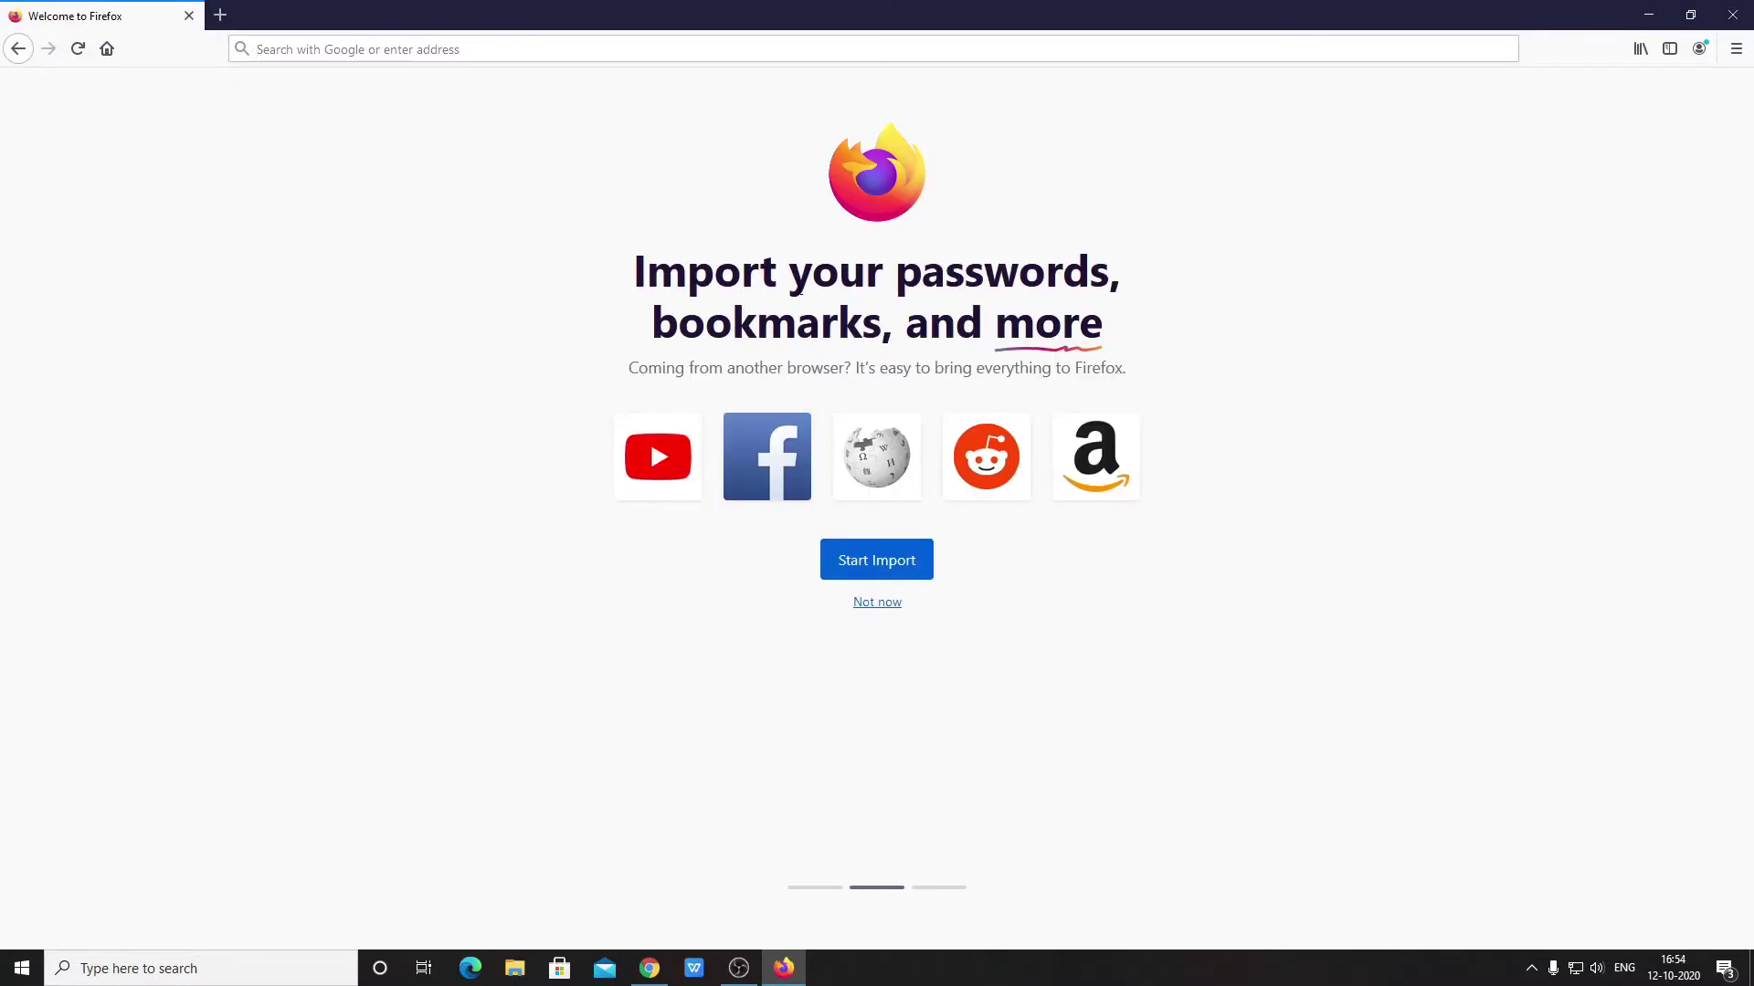
{"action": "left_click_drag", "start_coordinate": [896, 279], "coordinate": [1097, 290]}
{"action": "left_click_drag", "start_coordinate": [884, 331], "coordinate": [758, 340]}
{"action": "left_click_drag", "start_coordinate": [995, 331], "coordinate": [1129, 328]}
{"action": "left_click", "coordinate": [1241, 367]}
{"action": "left_click", "coordinate": [891, 568]}
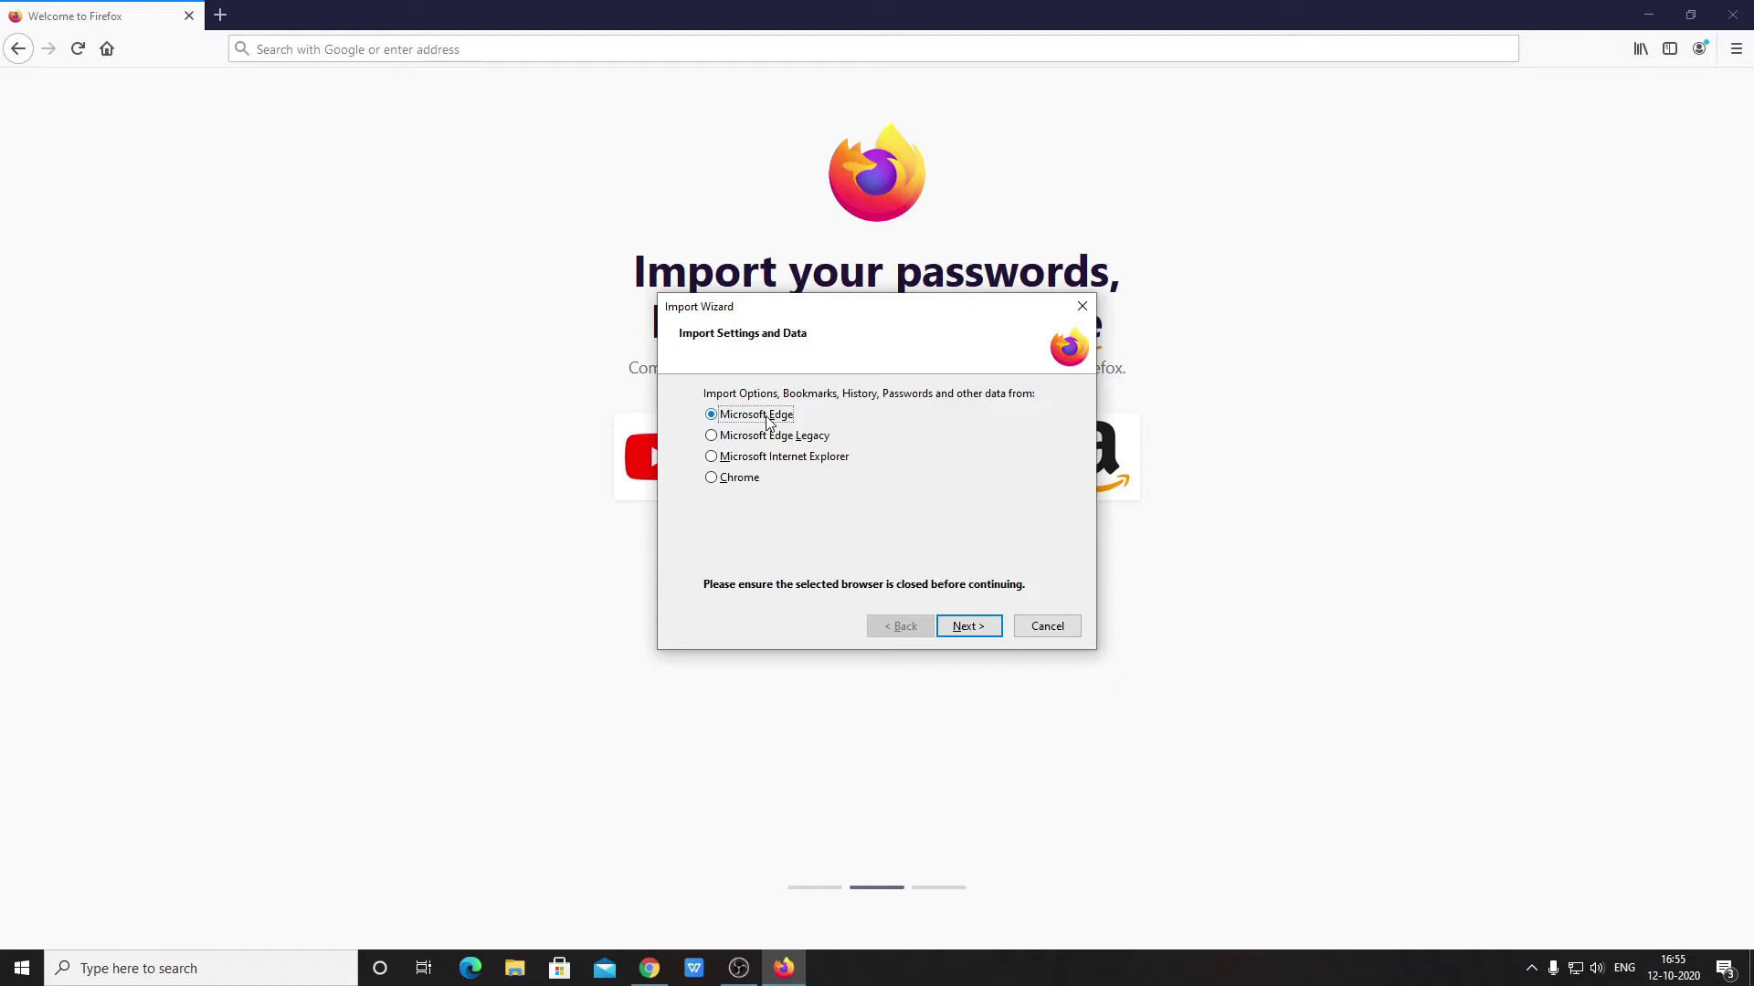
{"action": "left_click", "coordinate": [972, 632]}
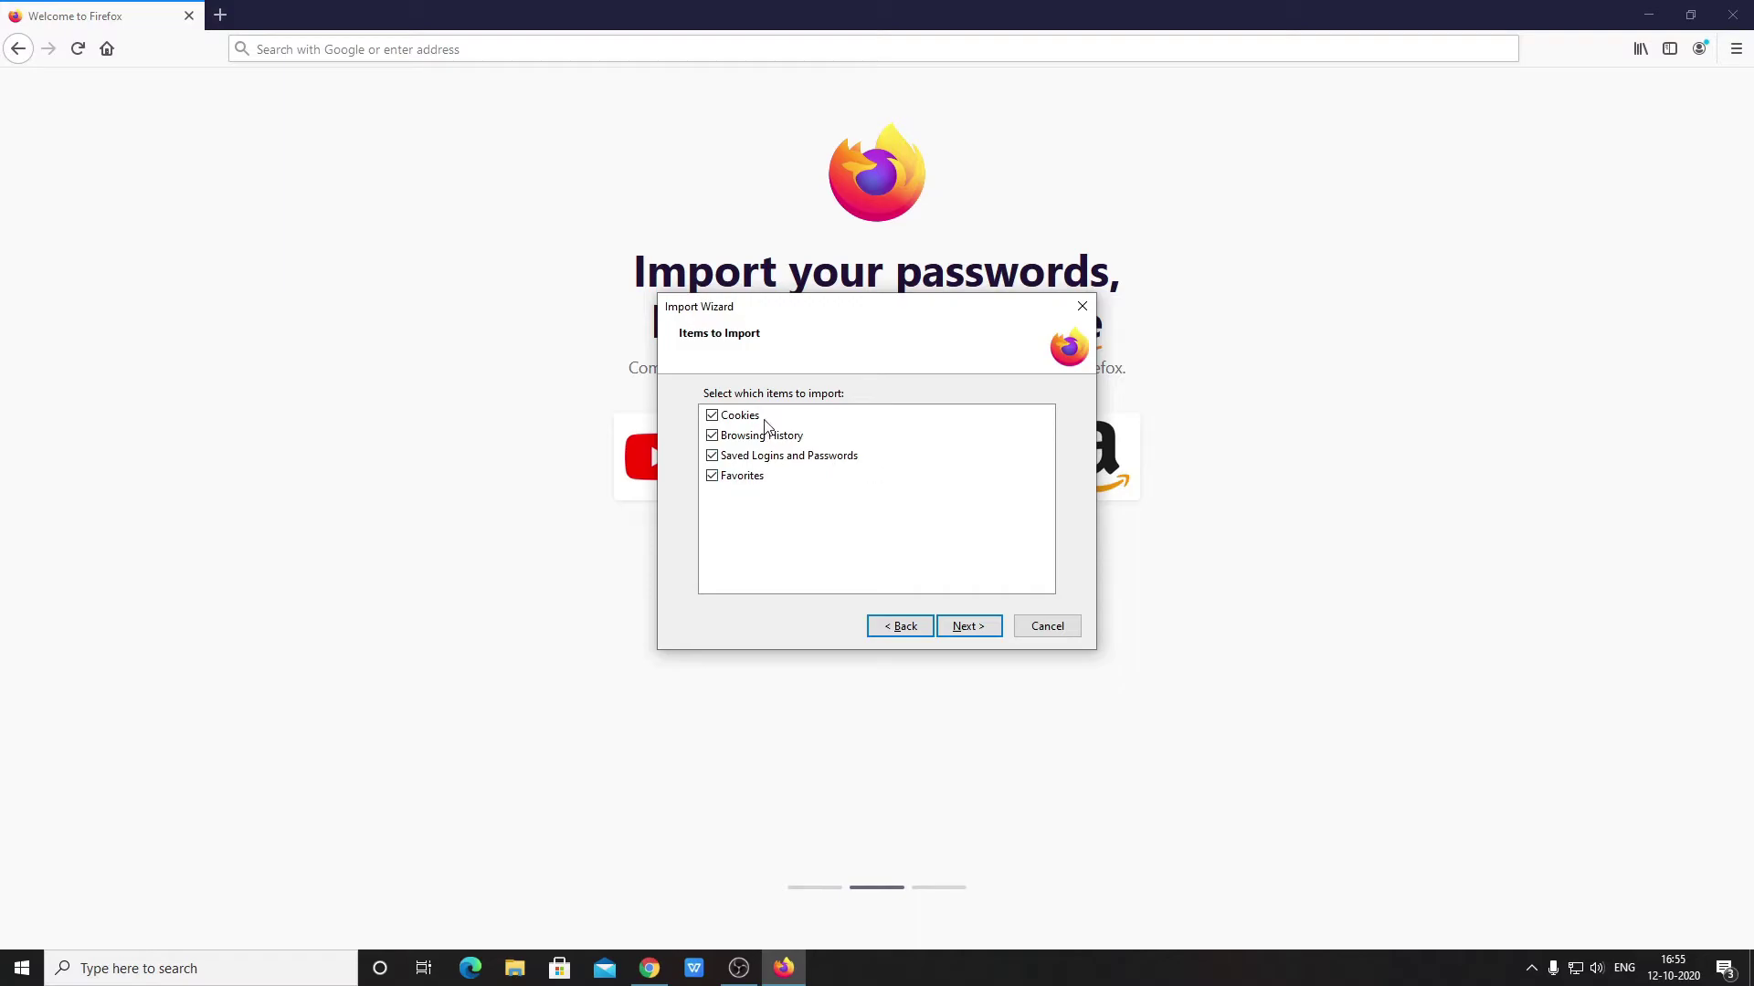
{"action": "left_click", "coordinate": [961, 631]}
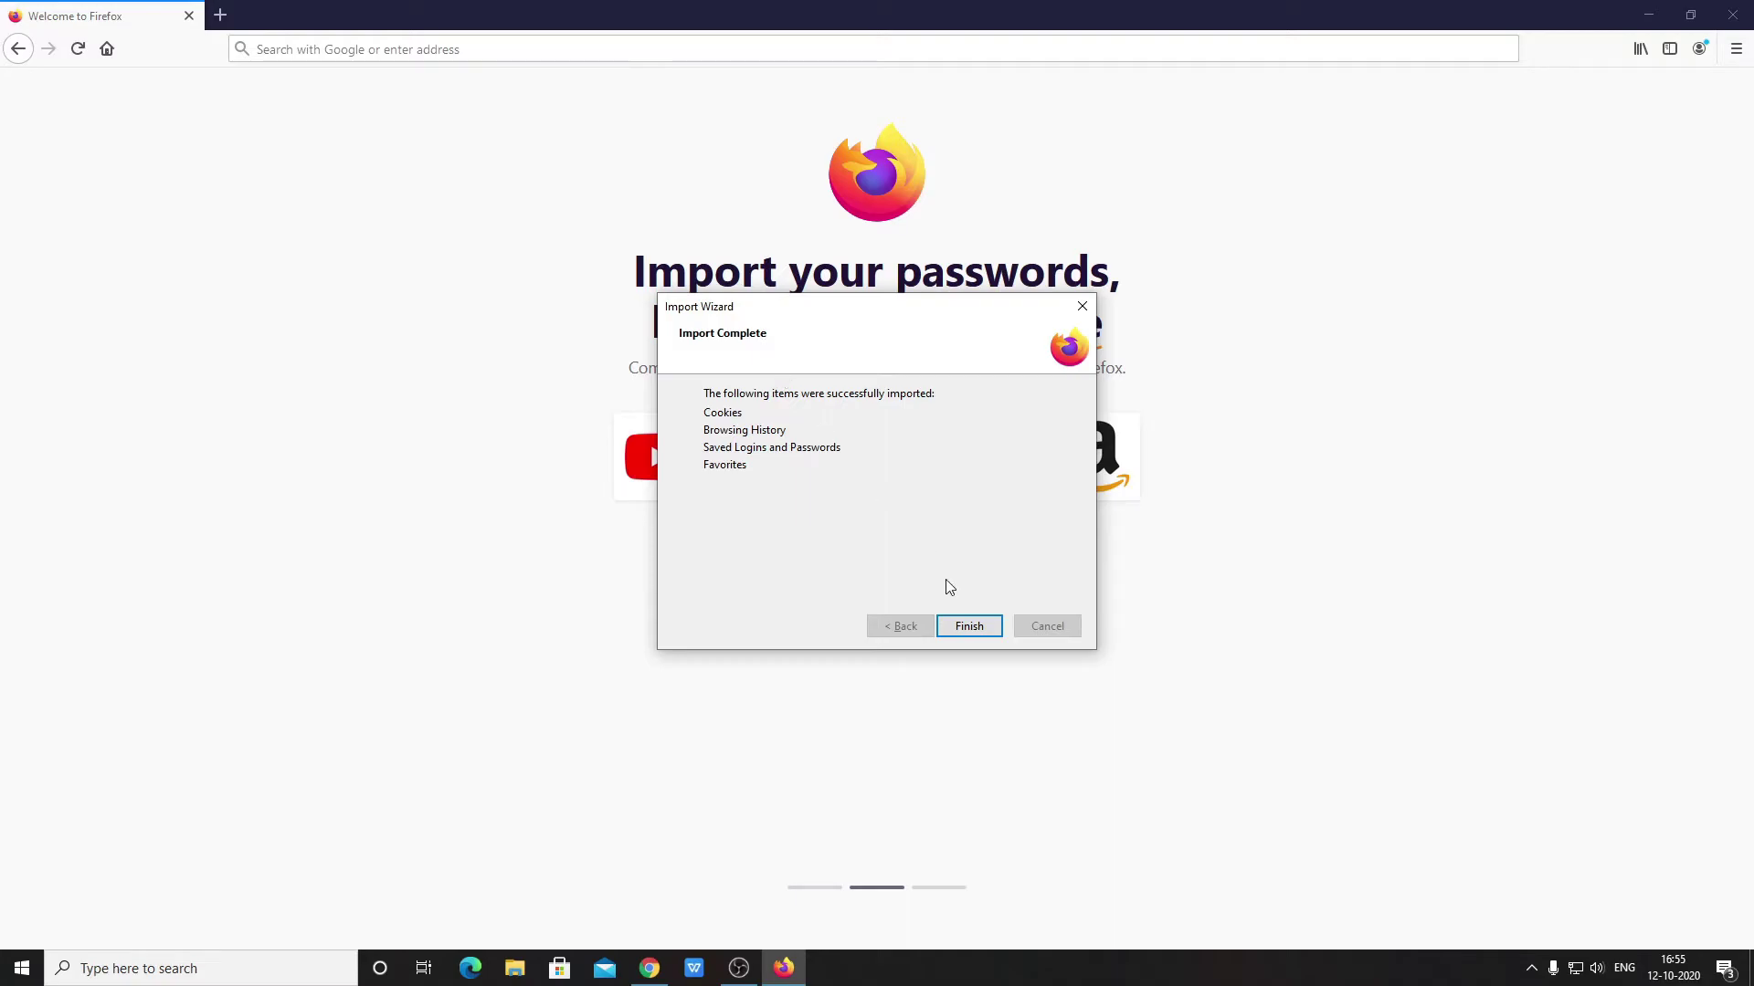
{"action": "left_click", "coordinate": [980, 630]}
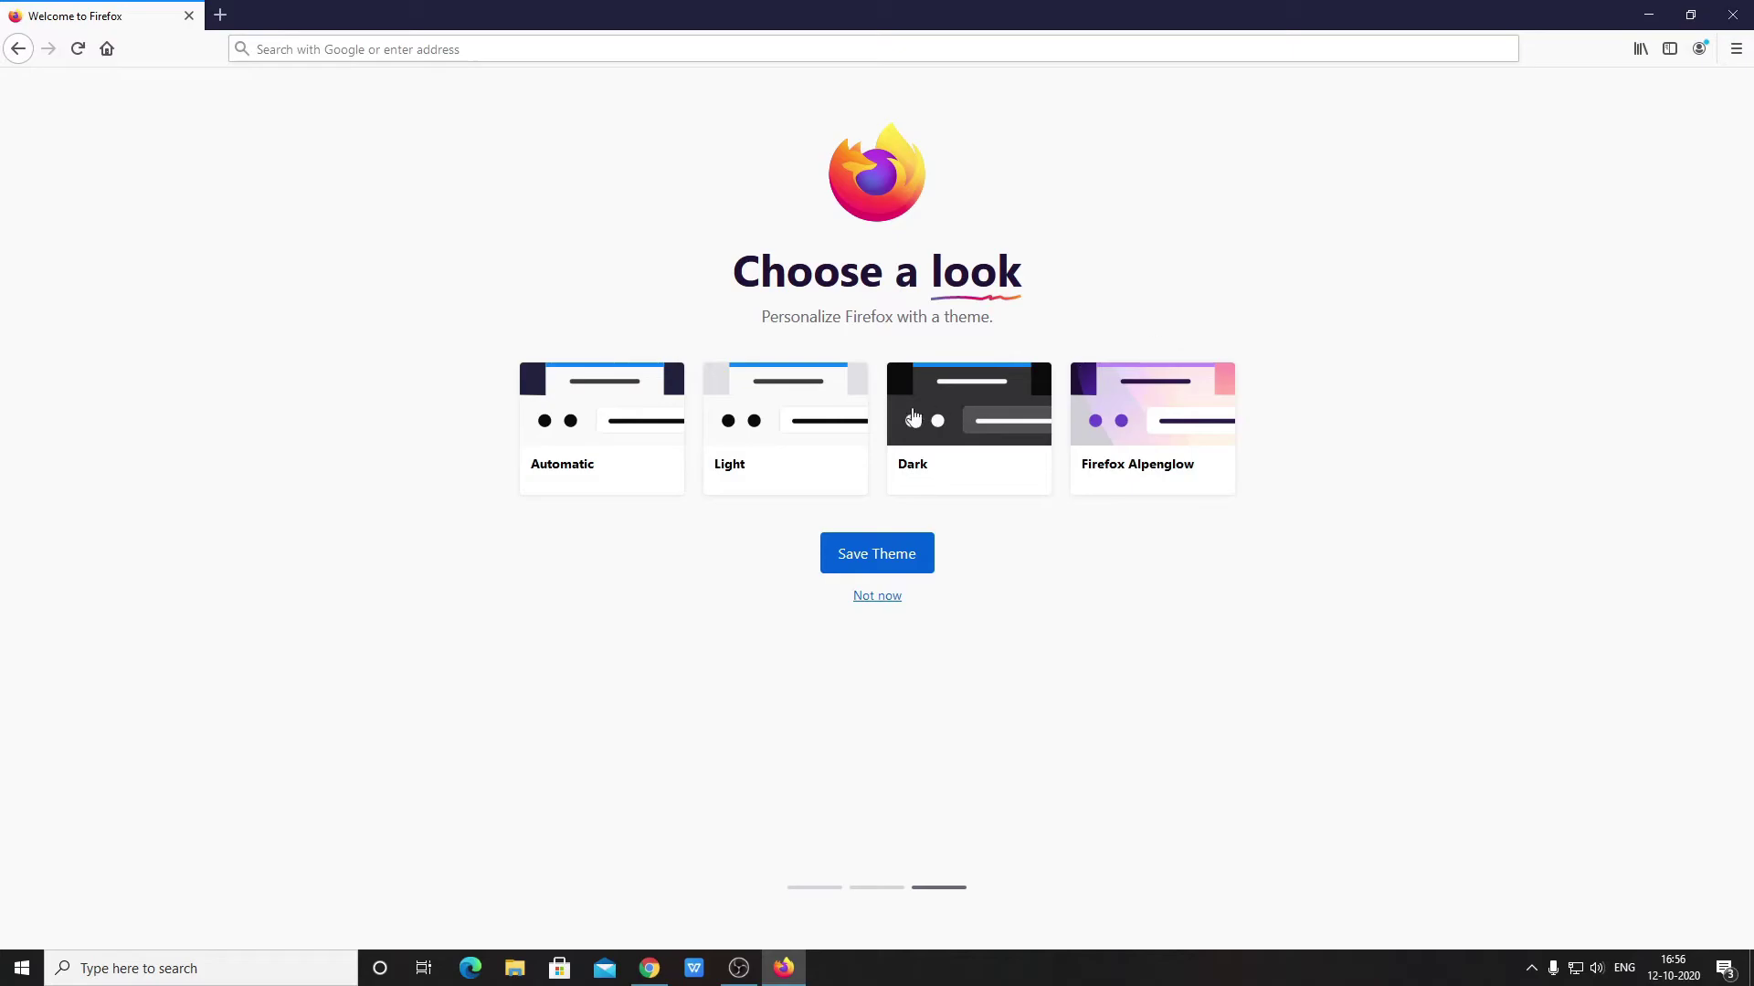
Choose the Firefox Alpenglow theme and save it to finish the welcome setup.
{"action": "left_click", "coordinate": [1169, 419]}
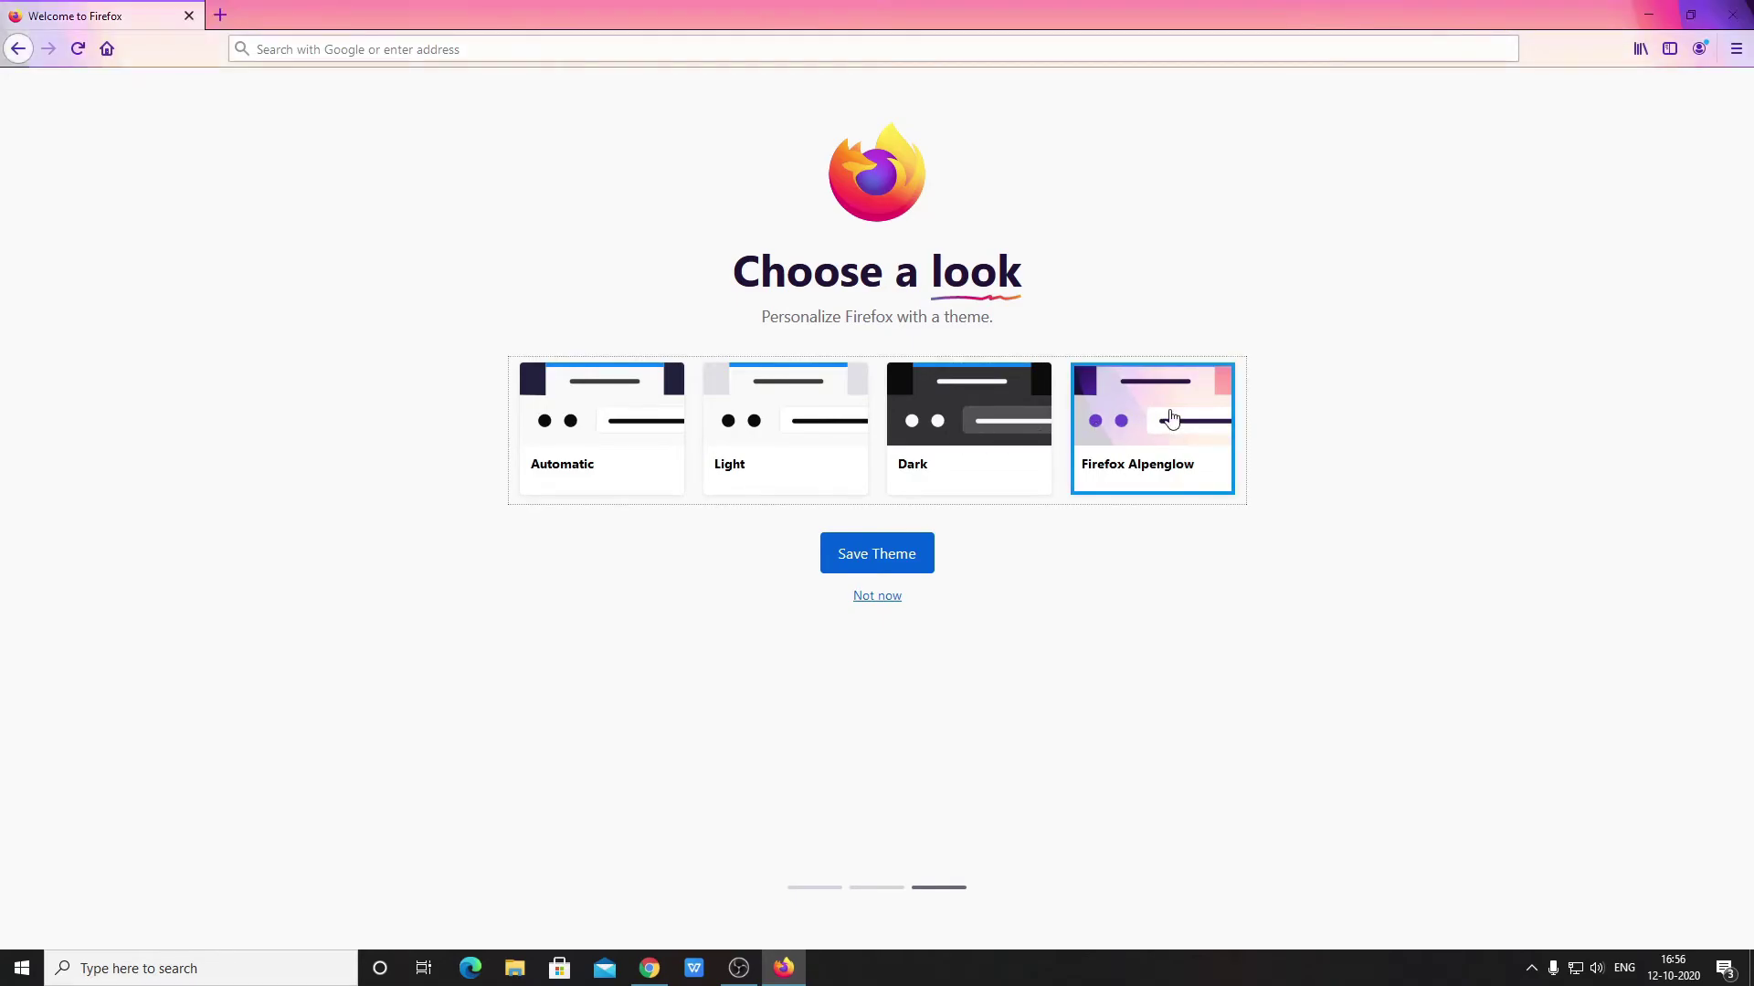
{"action": "left_click", "coordinate": [922, 562]}
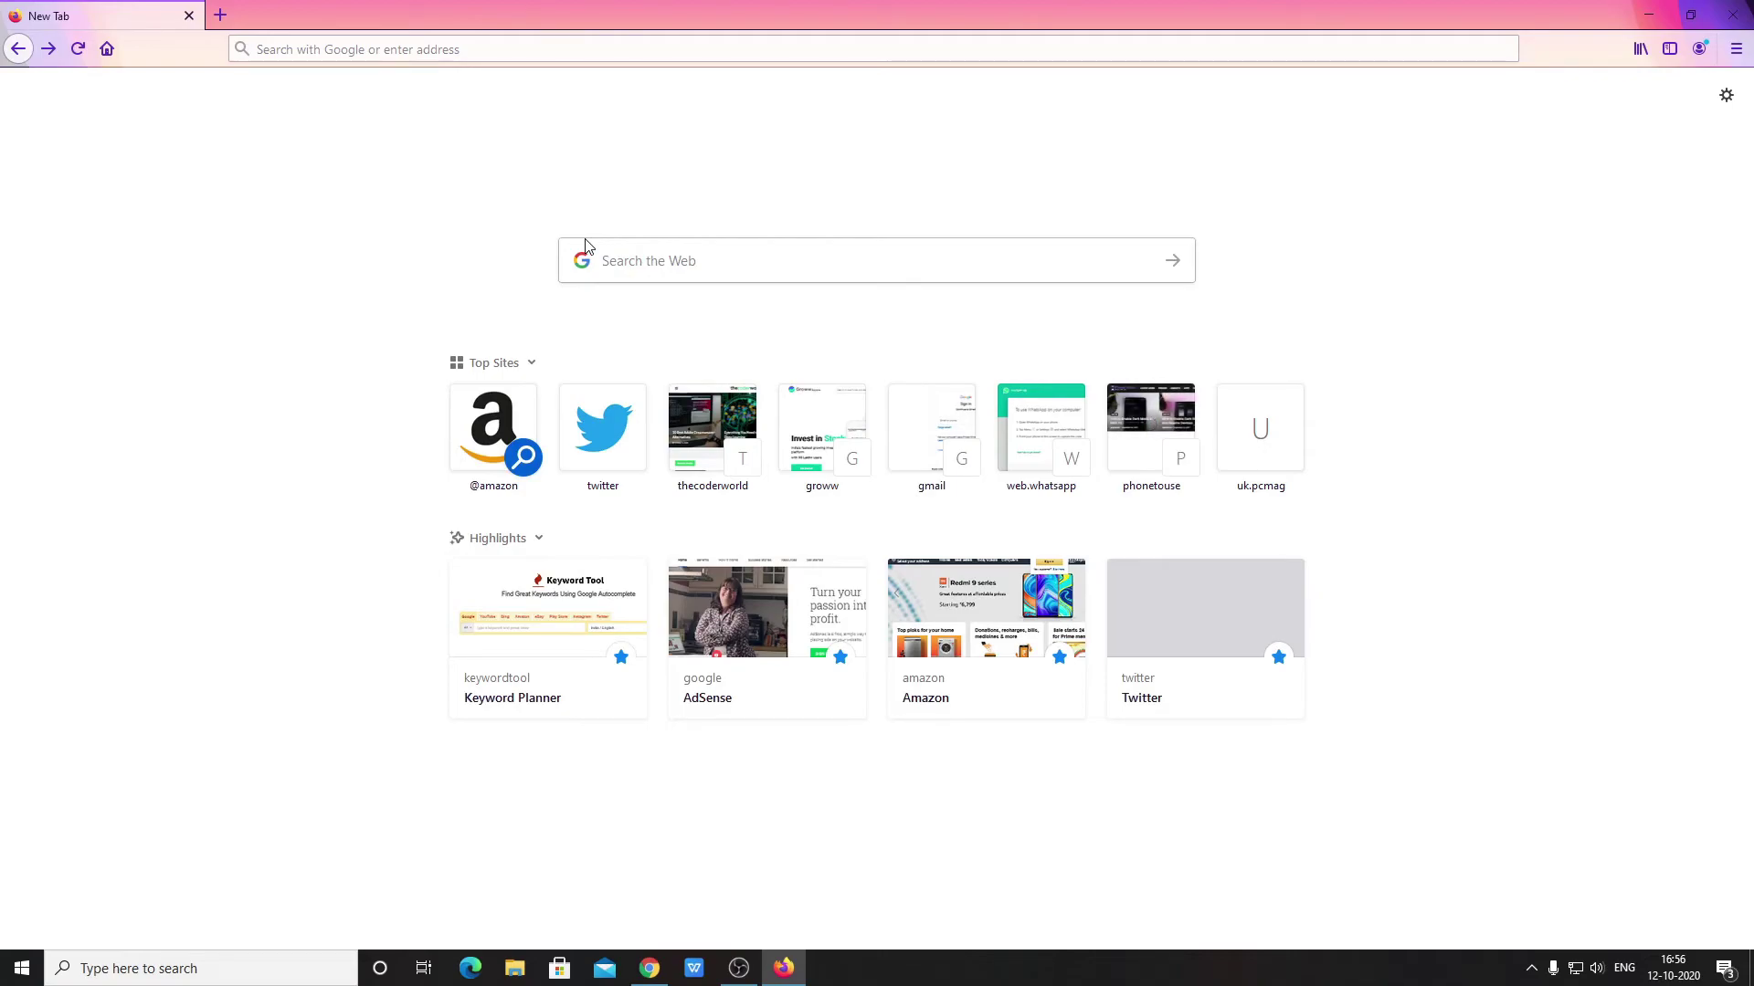
Open thecoderworld from the top sites and view its article "What is an Internet Service Provider?".
{"action": "left_click", "coordinate": [721, 436]}
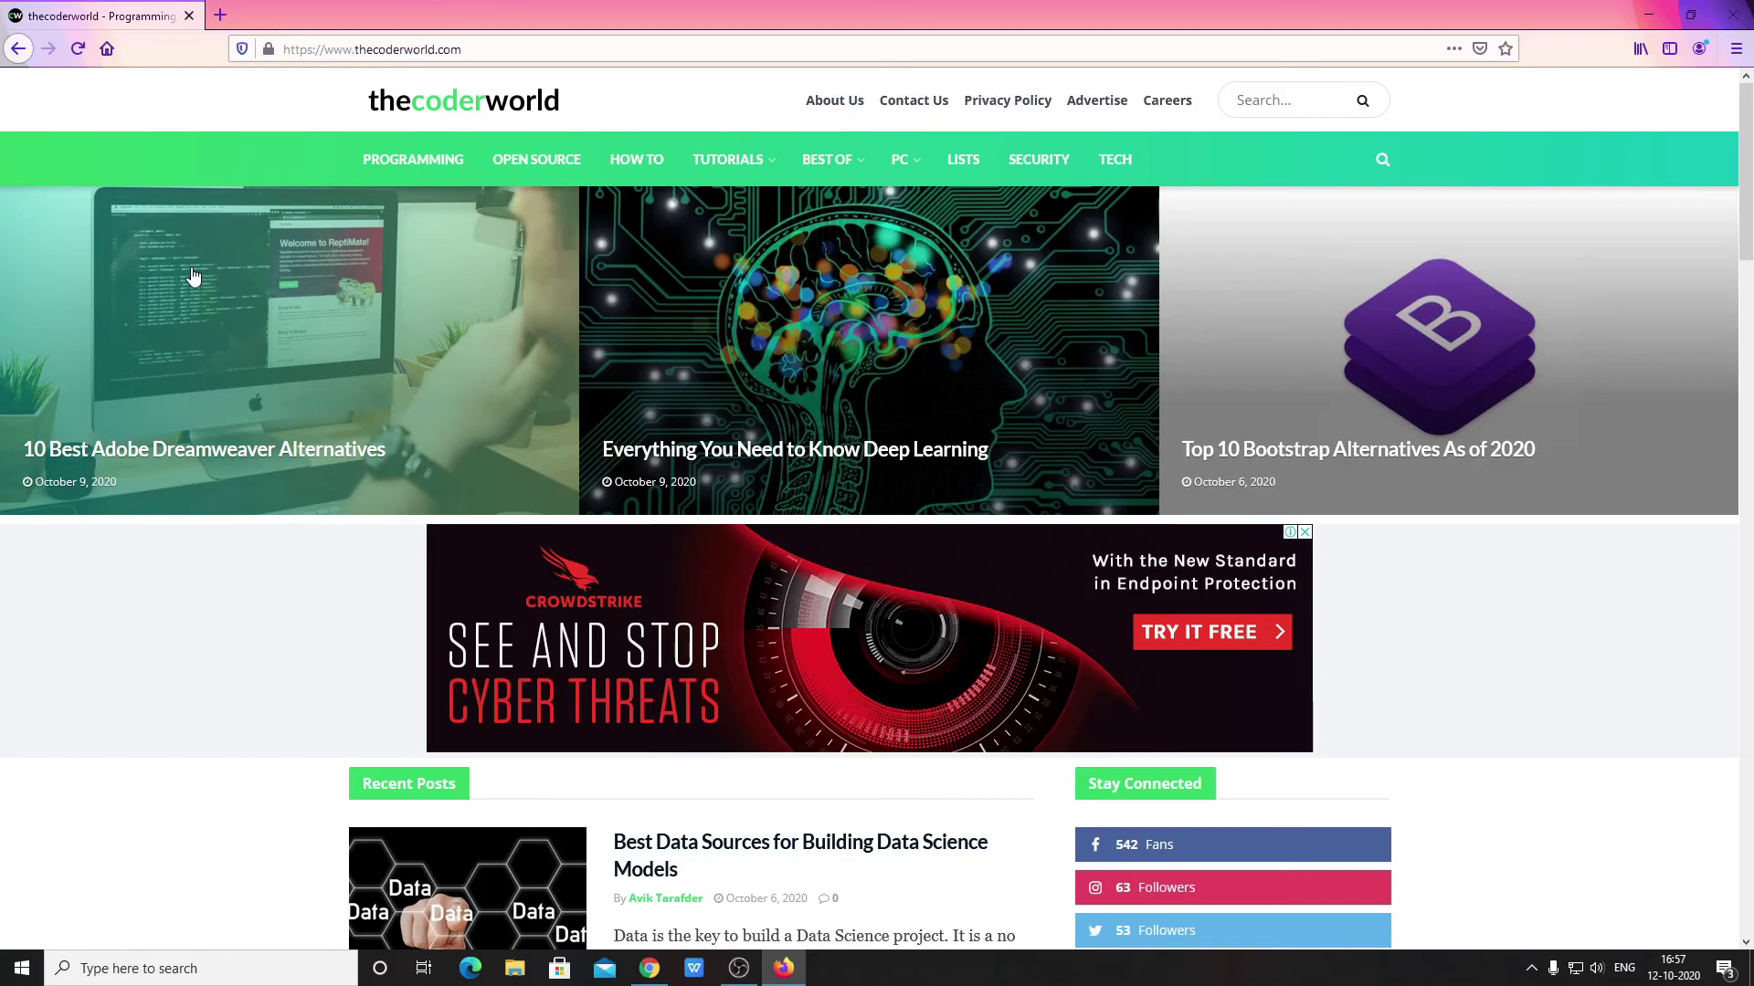
{"action": "scroll", "coordinate": [665, 311], "scroll_direction": "down", "scroll_amount": 10}
{"action": "left_click", "coordinate": [665, 312]}
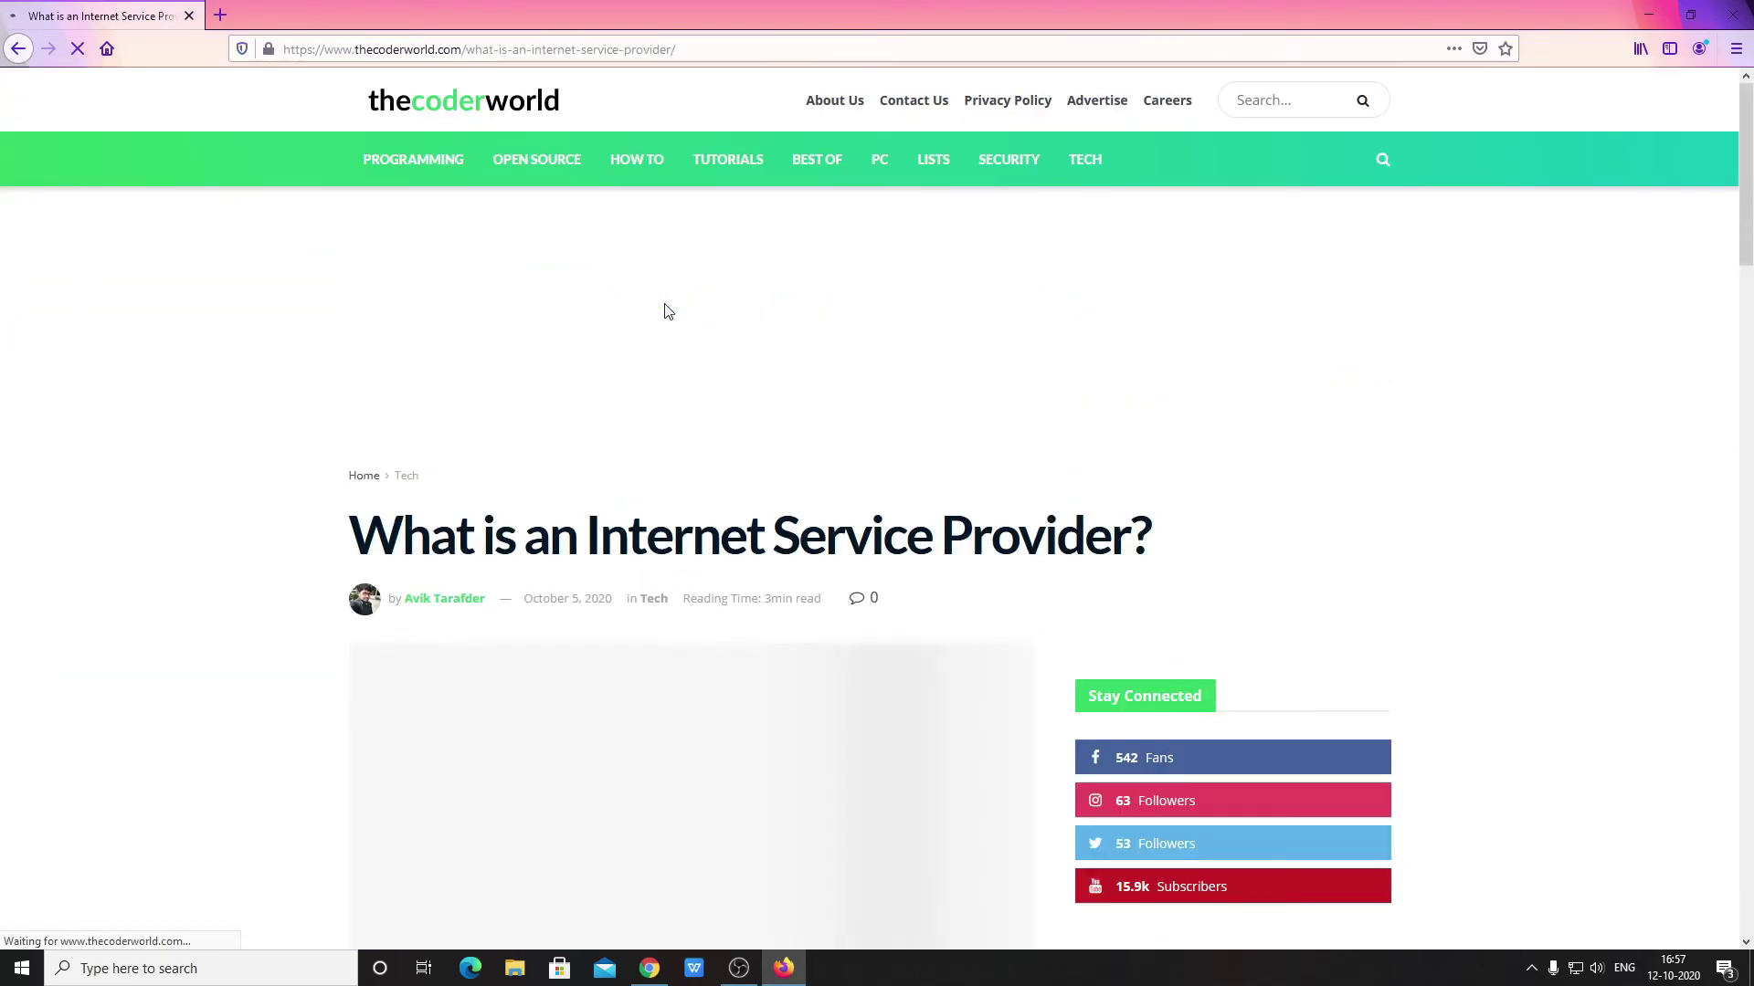
{"action": "scroll", "coordinate": [1073, 136], "scroll_direction": "down", "scroll_amount": 8}
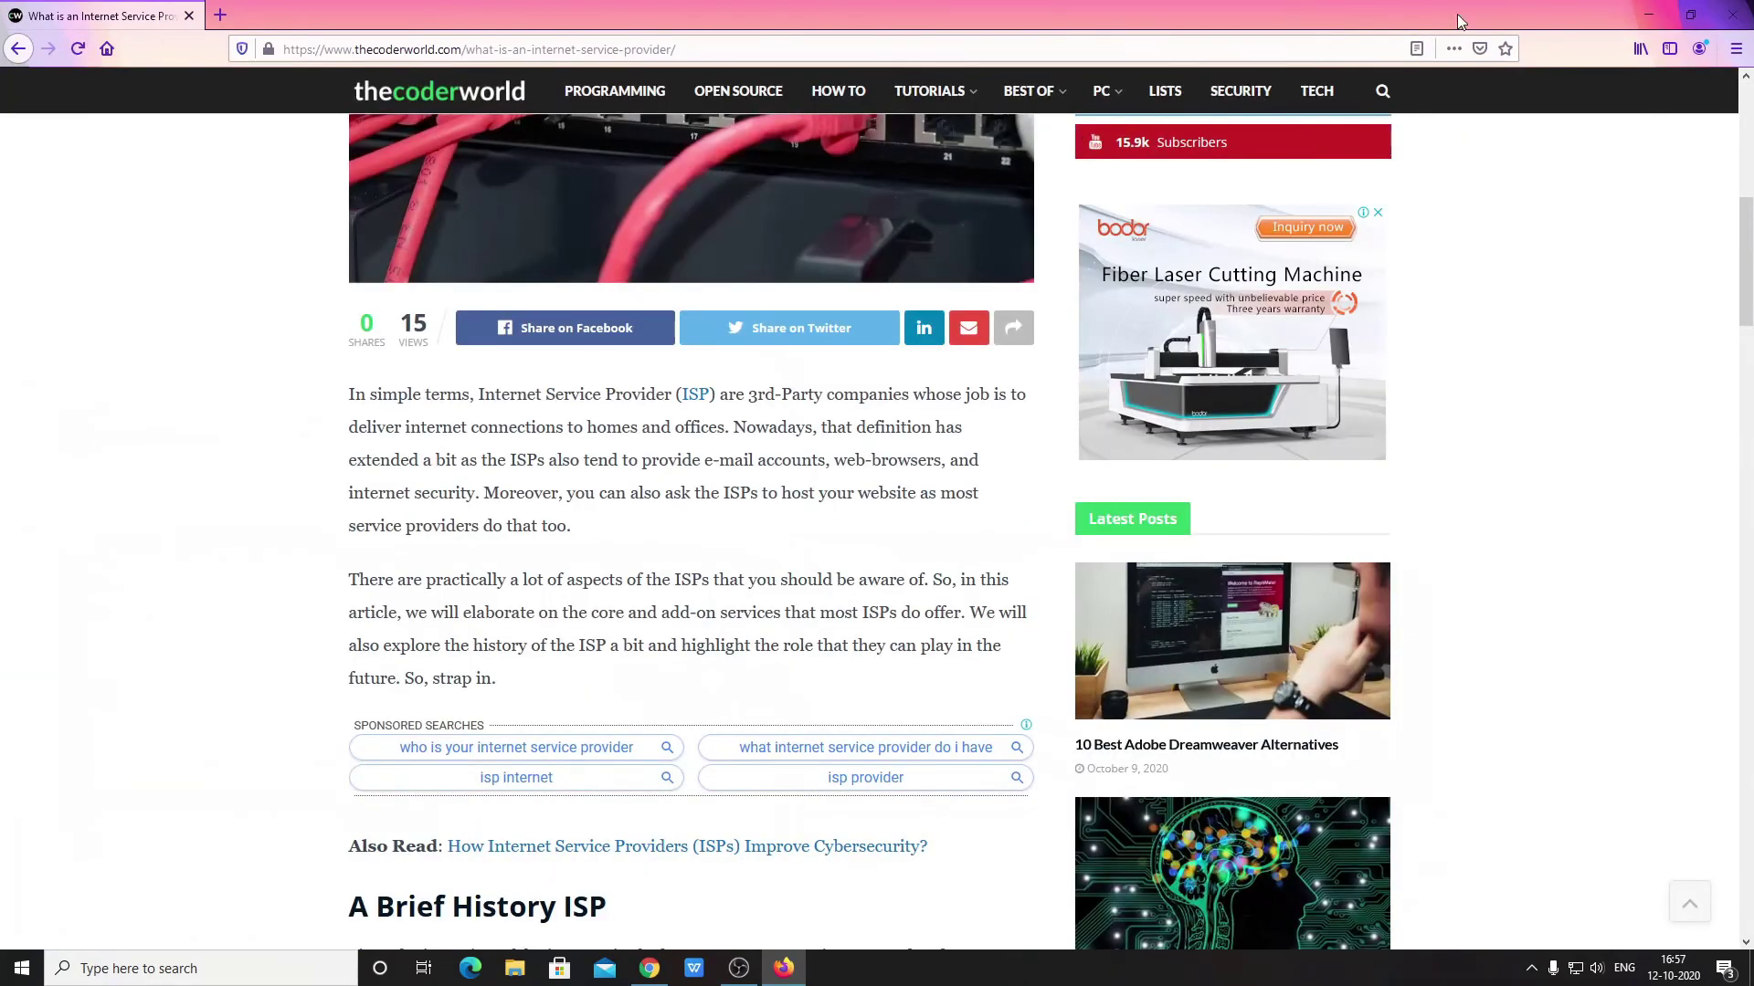
Restore the Firefox window to its smaller size and minimize it to show the desktop.
{"action": "left_click", "coordinate": [1690, 15]}
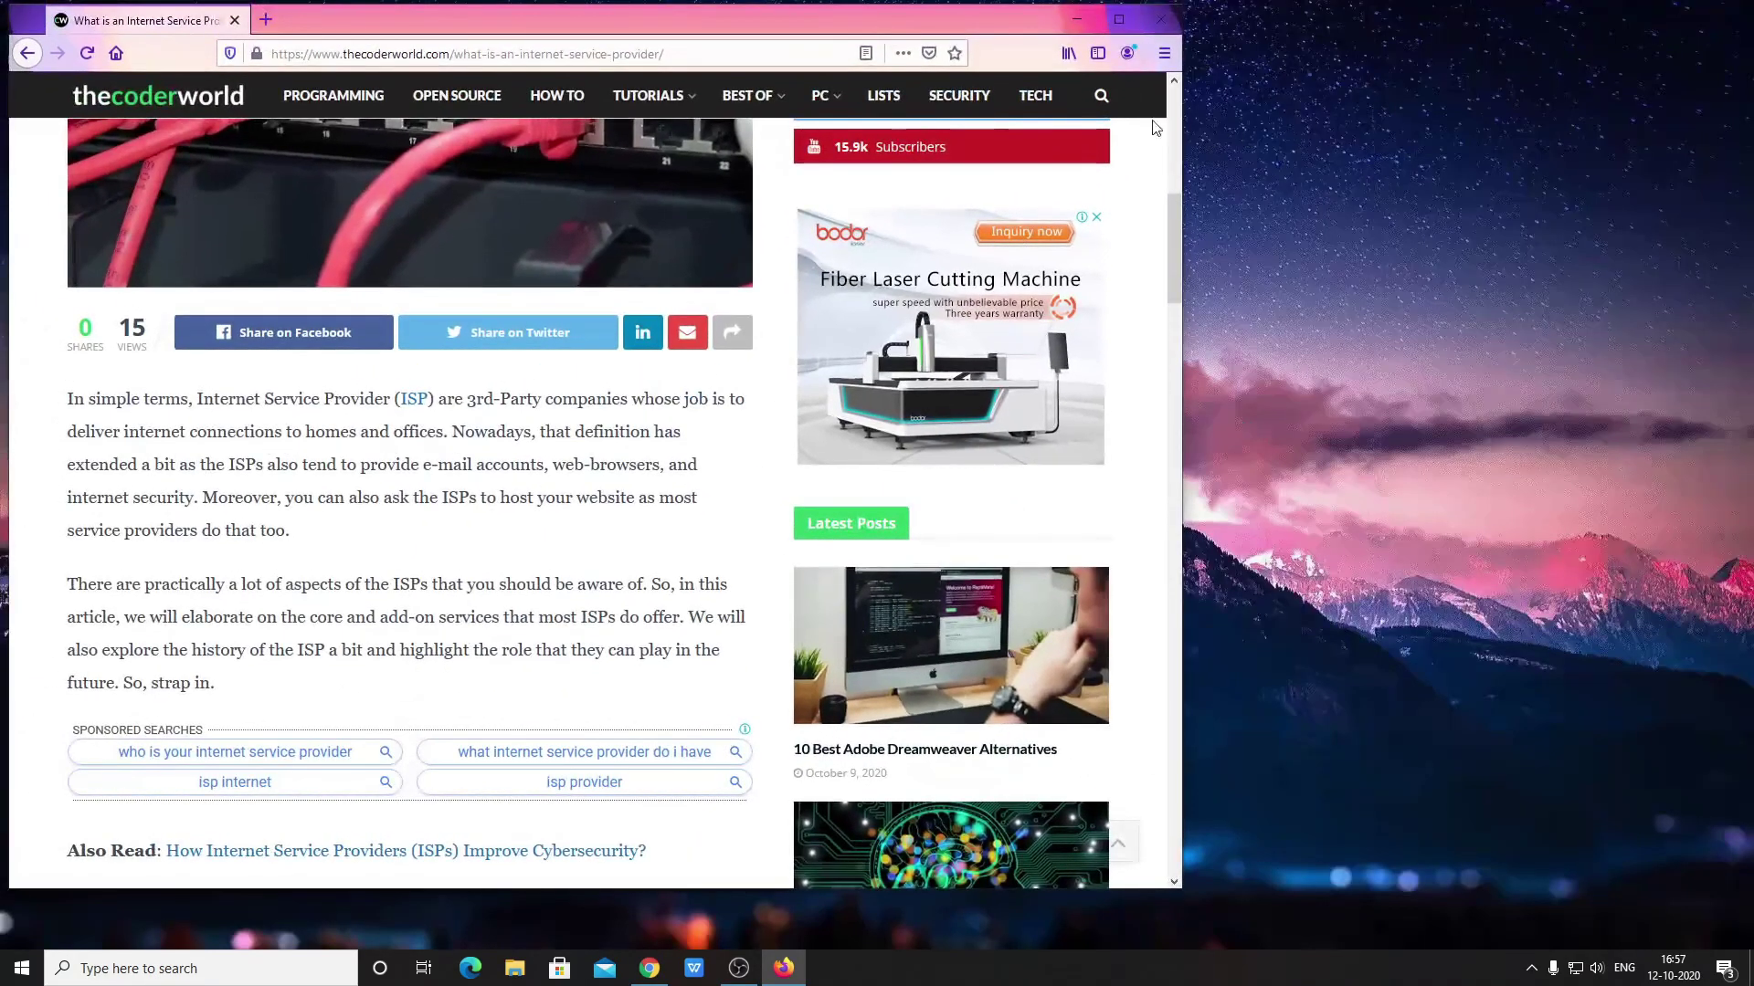
{"action": "left_click", "coordinate": [1071, 31]}
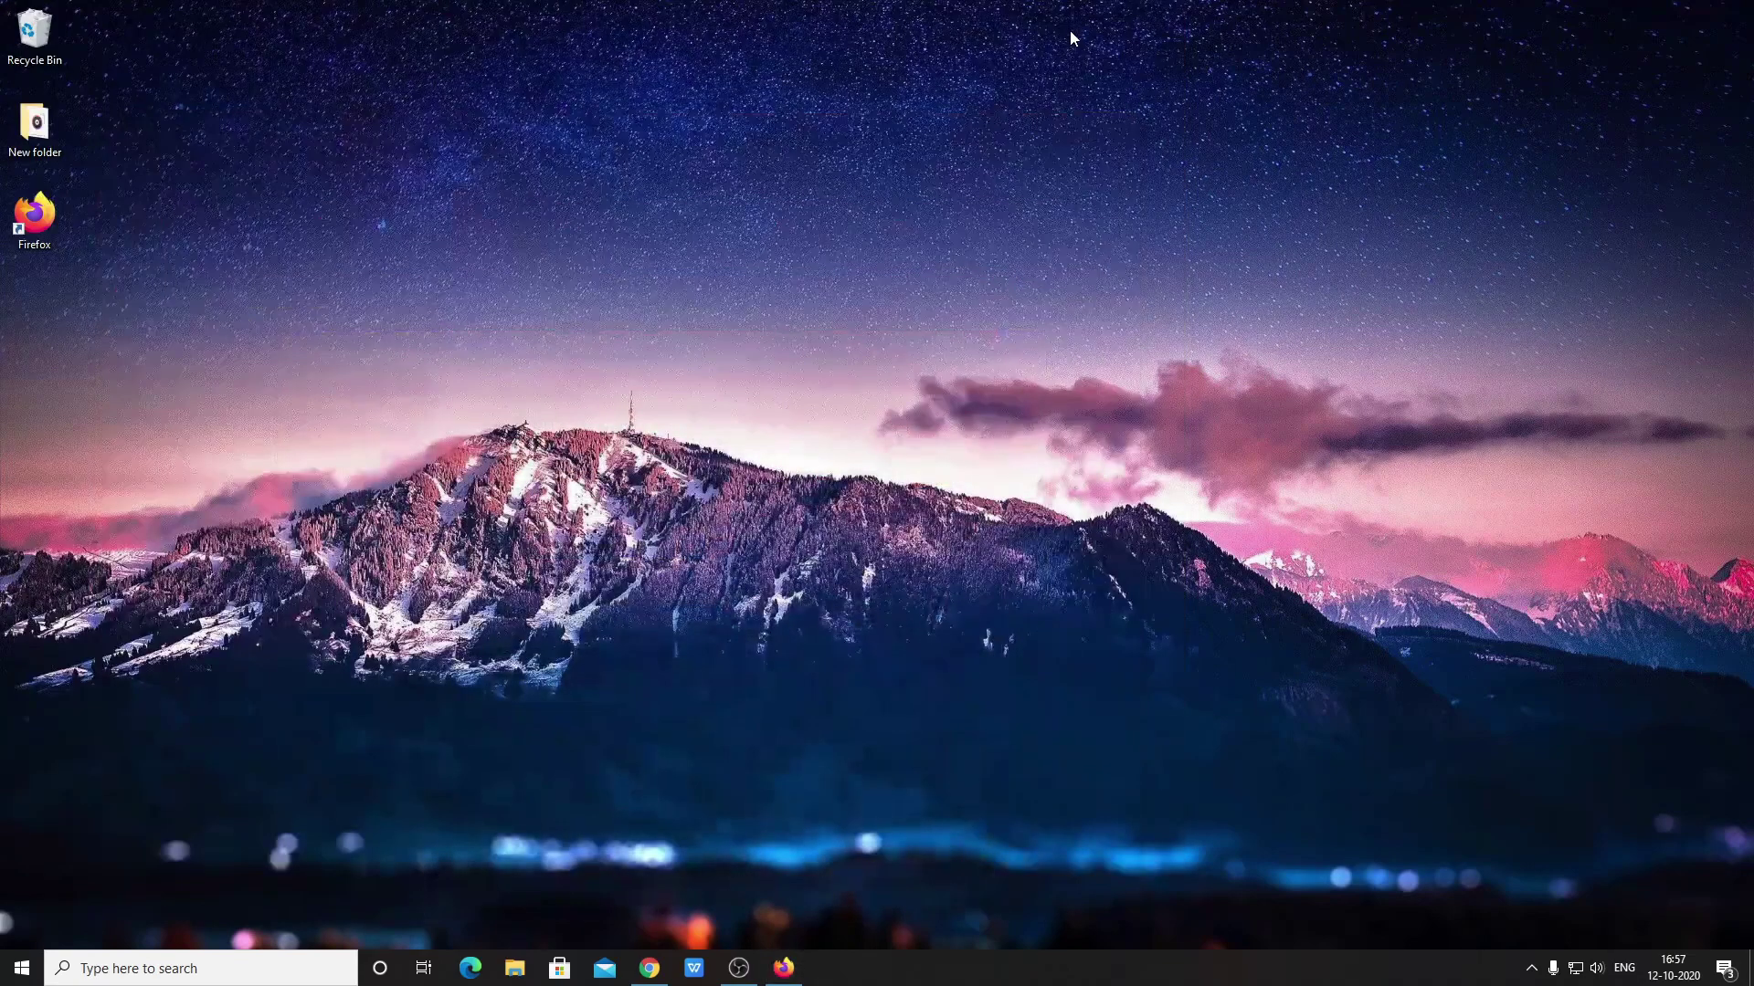